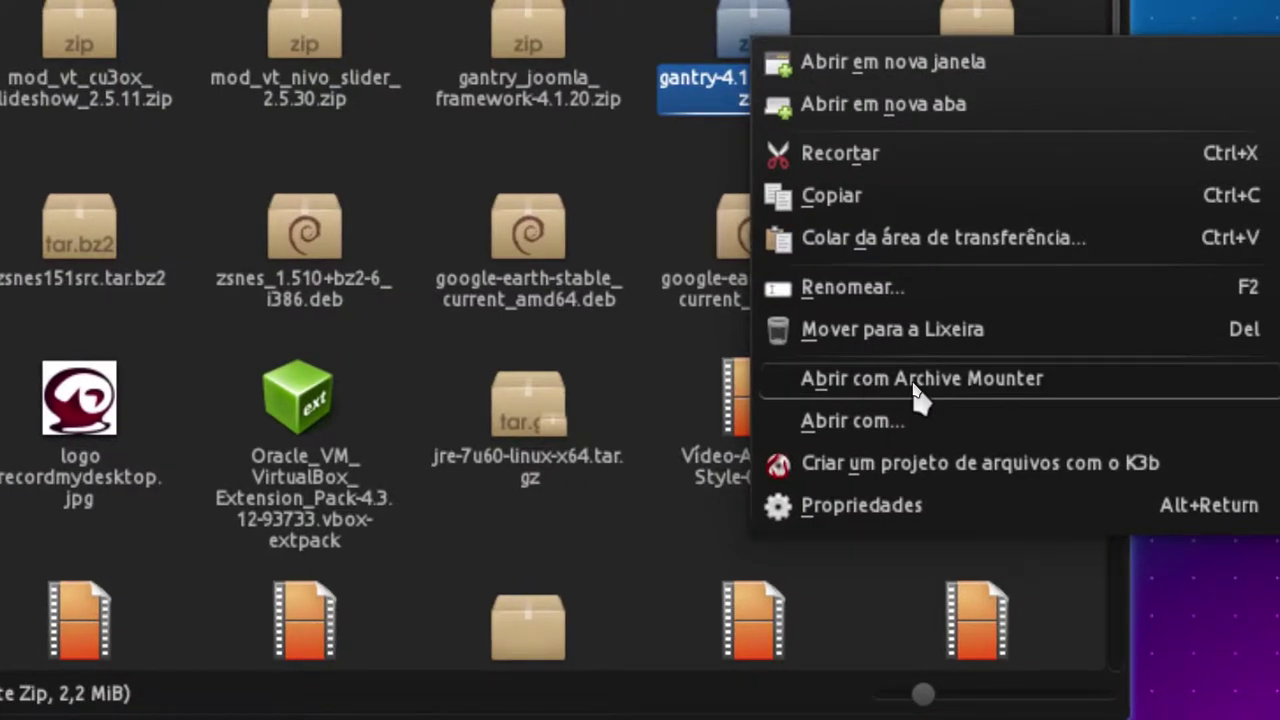
Step: Find the Ubuntu Software Center by searching the applications for "software", open it and reposition its window
click(918, 380)
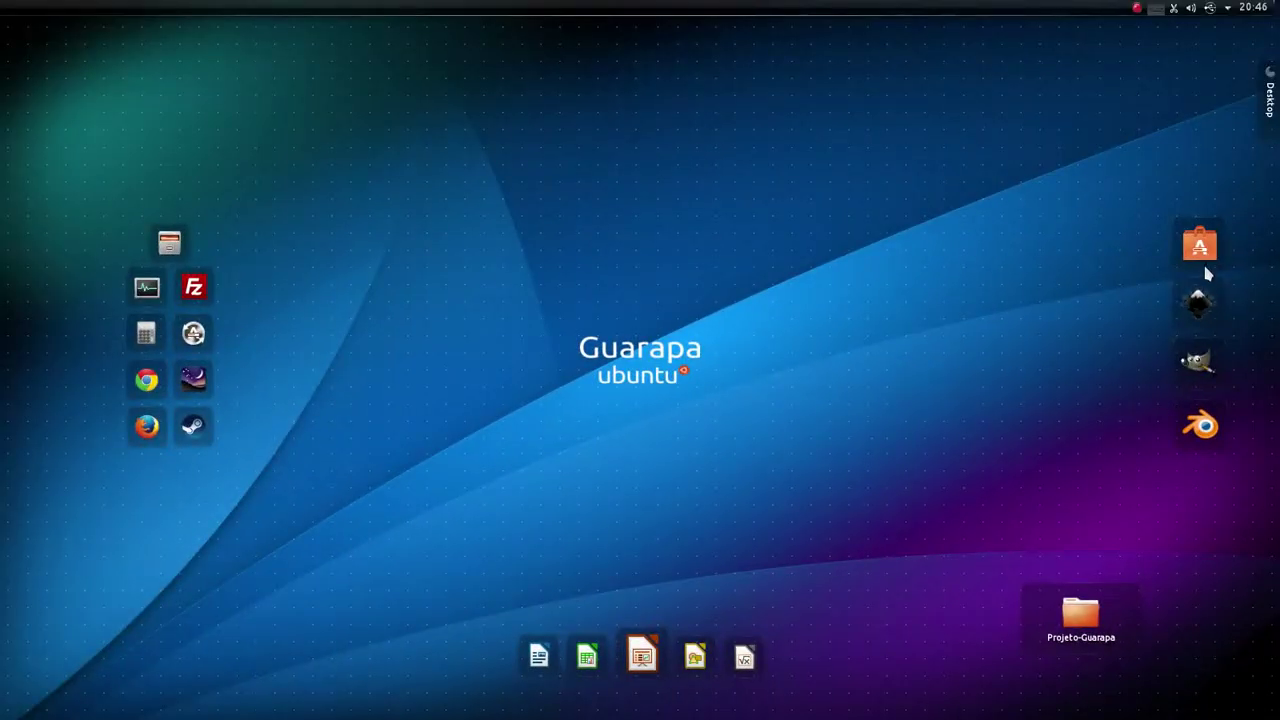
click(1209, 256)
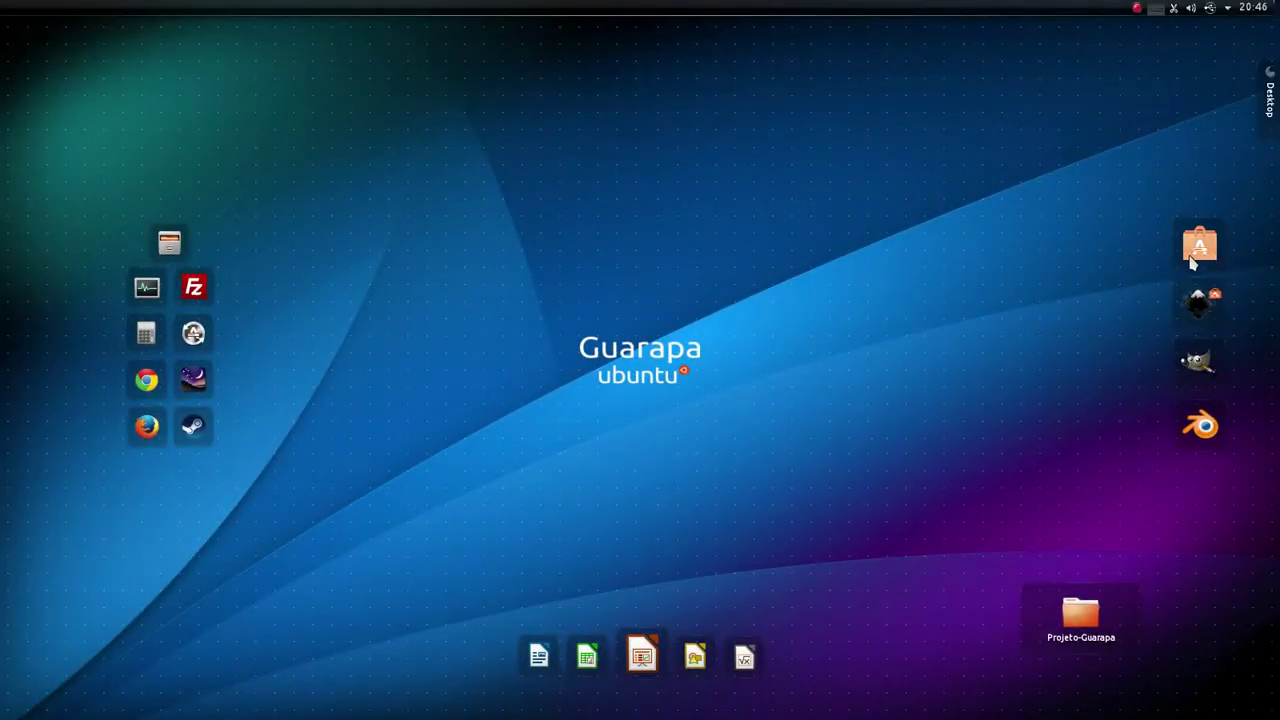
mouse_move(2, 295)
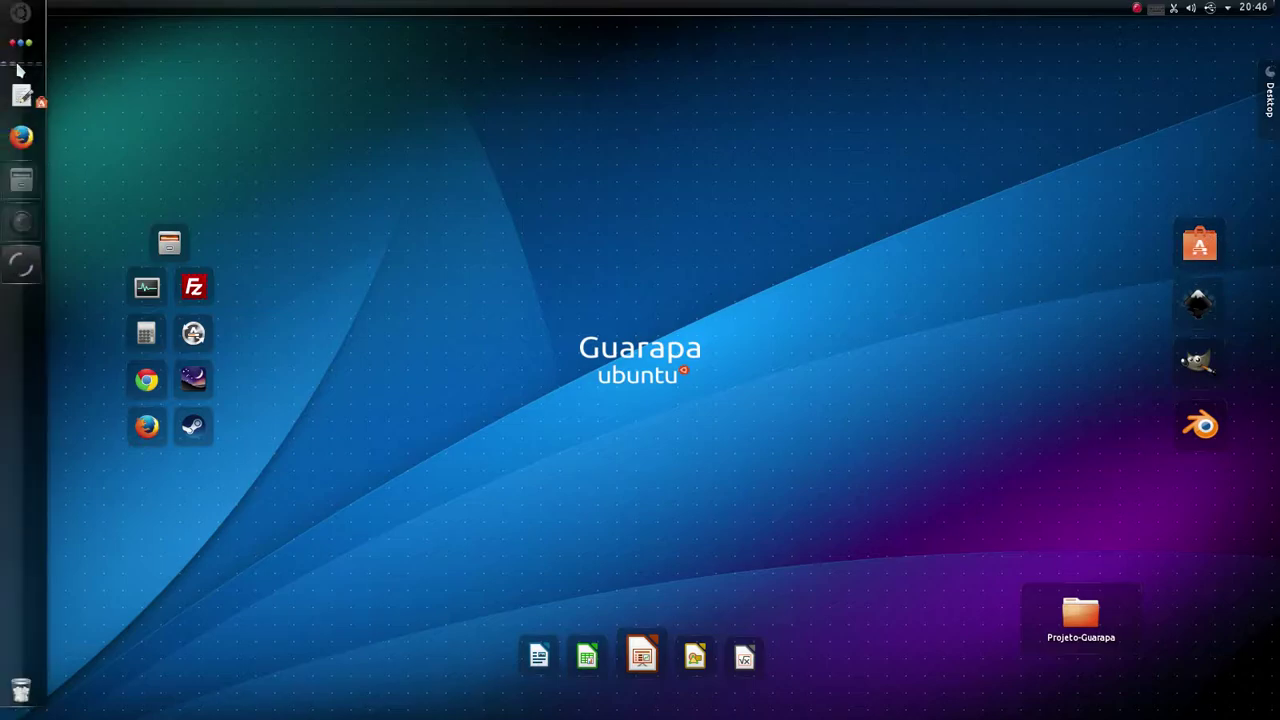
click(19, 16)
text(software)
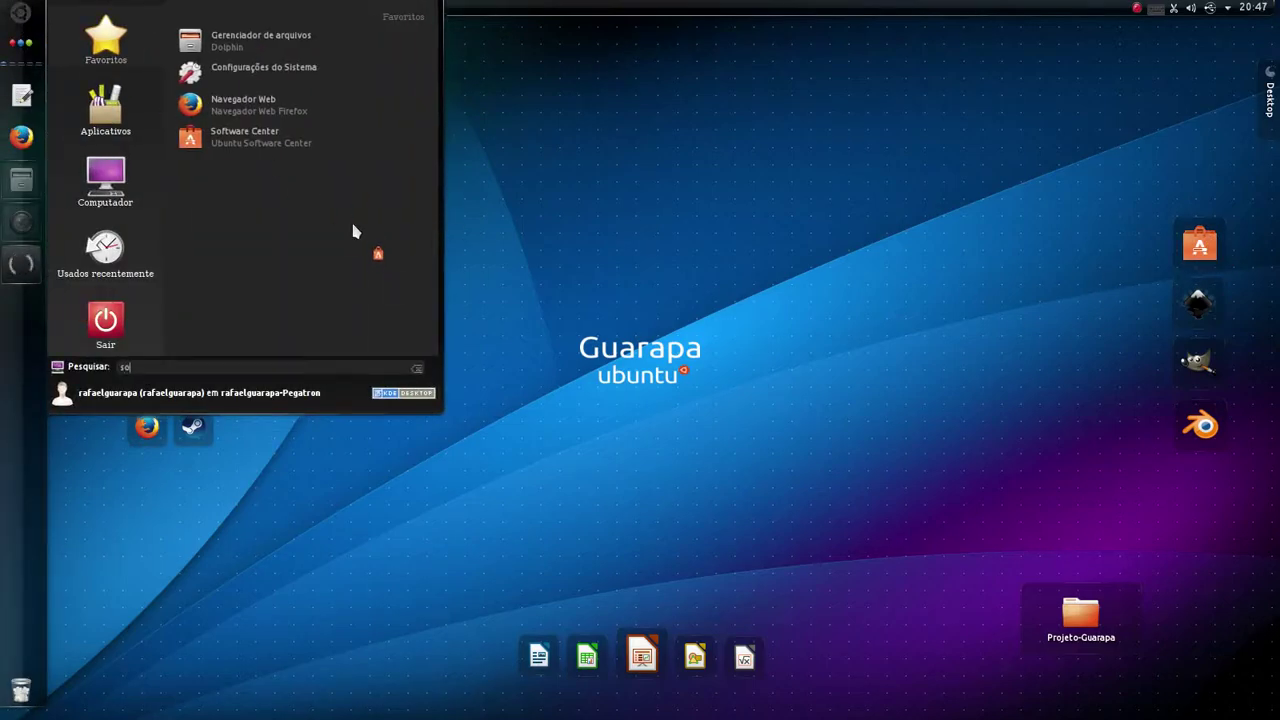
click(150, 88)
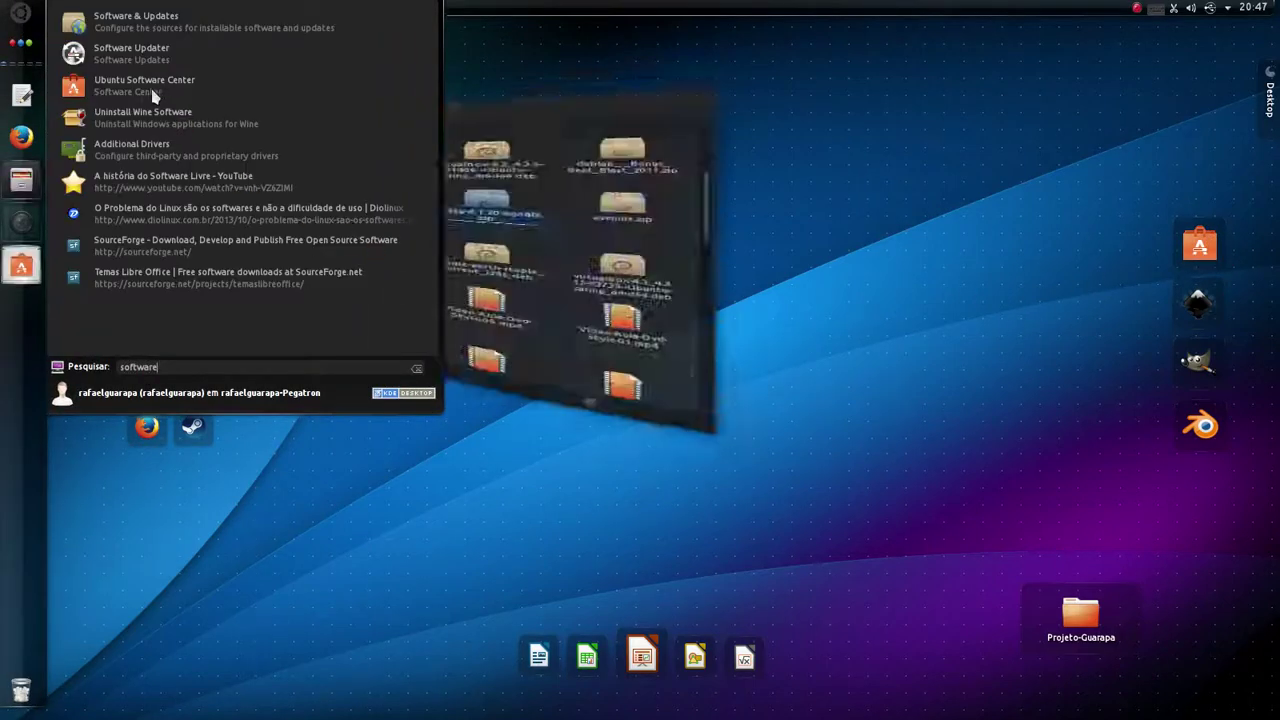
drag(703, 165, 700, 97)
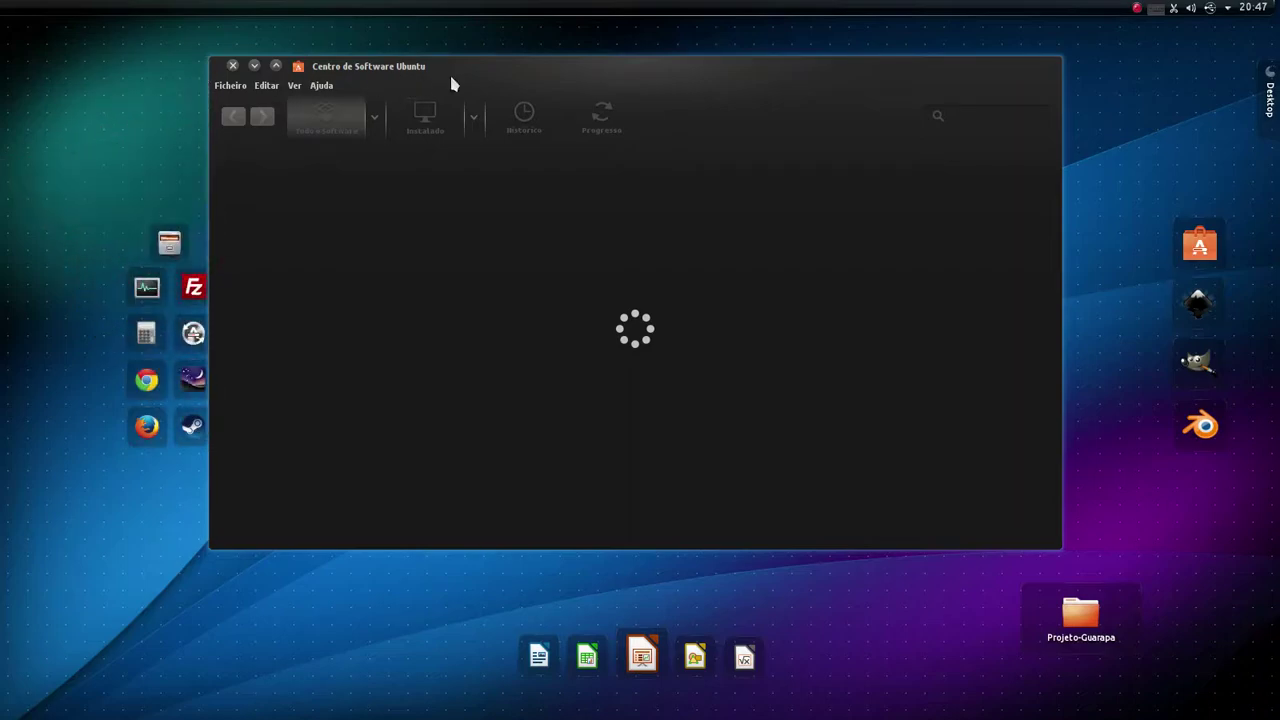
drag(471, 68, 457, 113)
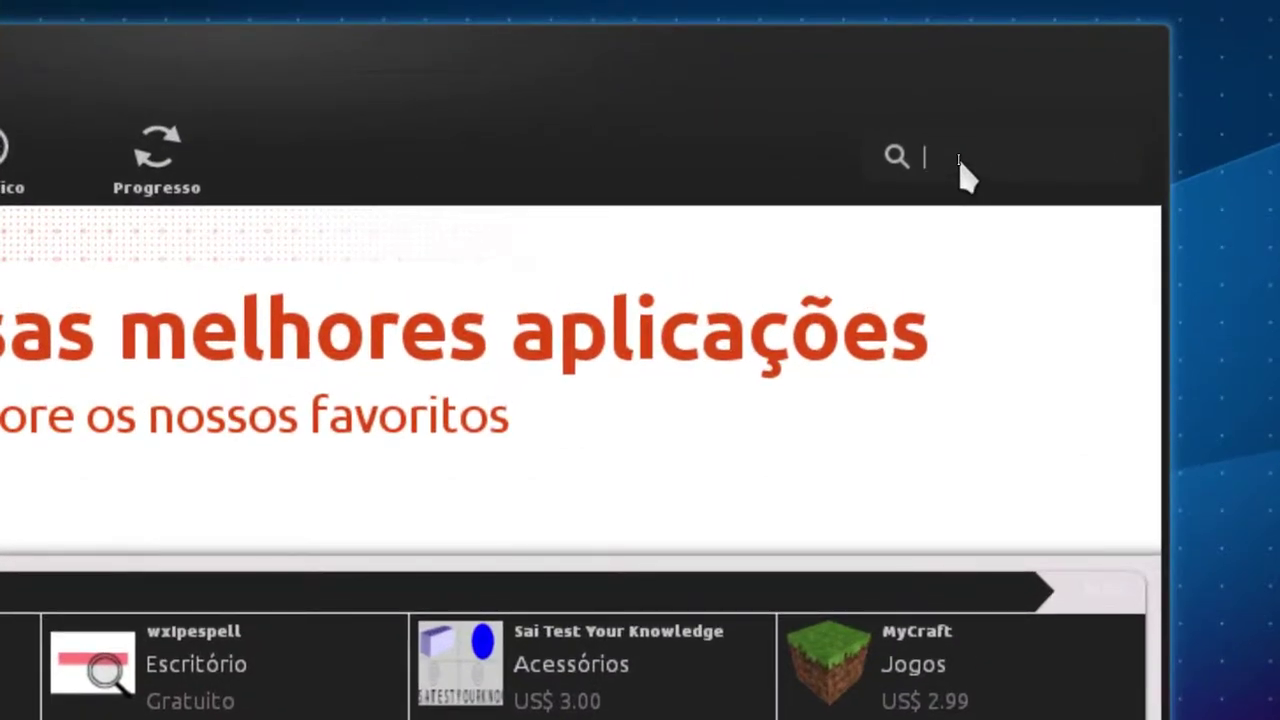
Step: Search the software catalogue for "kde zip" and open the details page of the Ark archiving tool
text(kde)
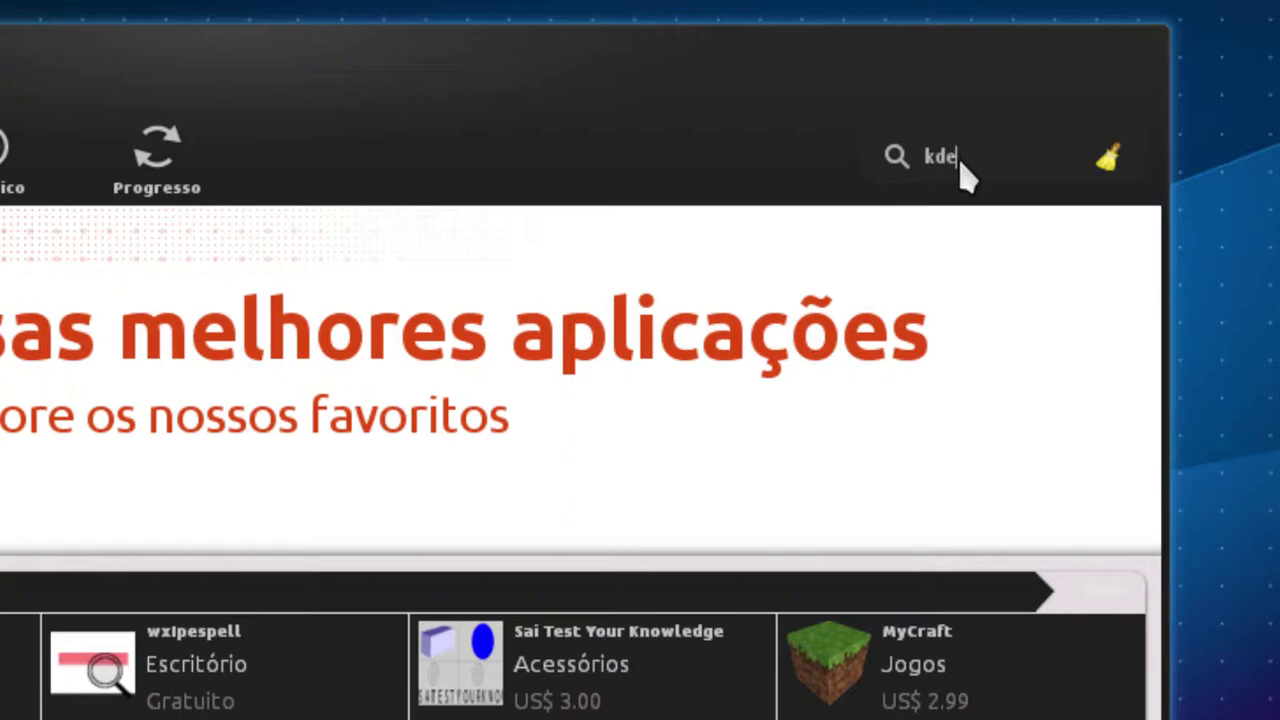
text( zip)
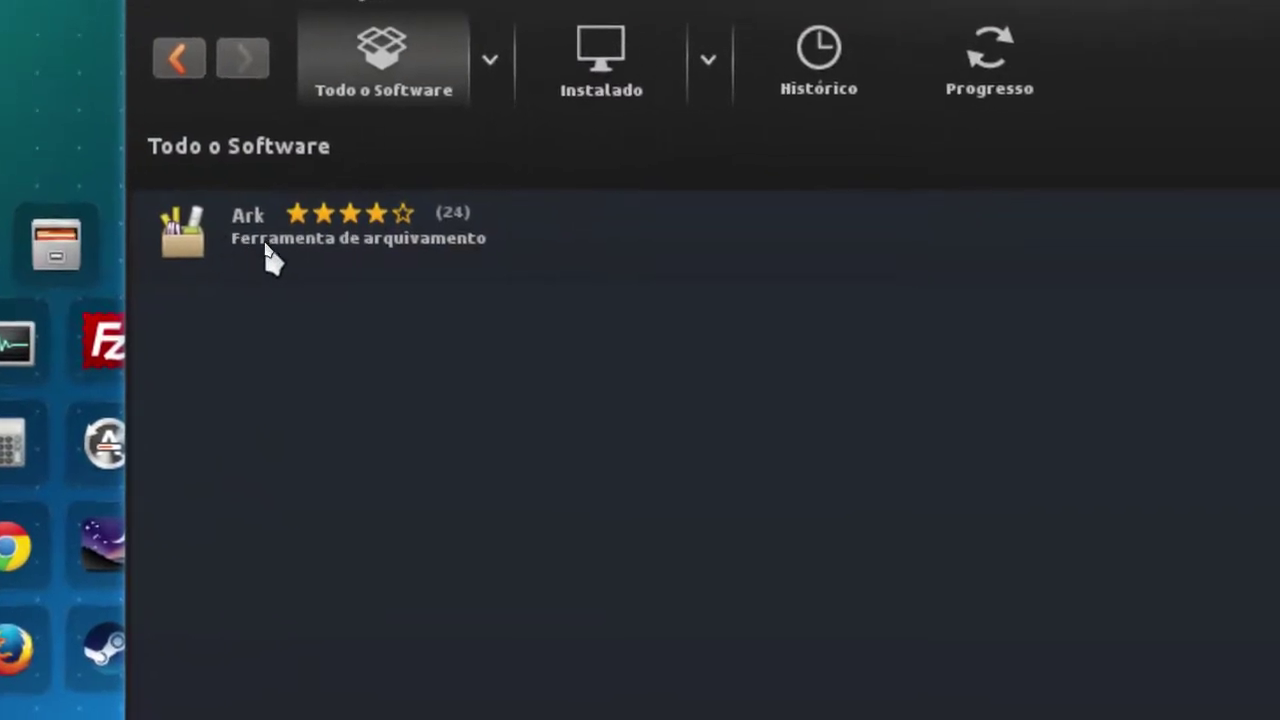
click(267, 248)
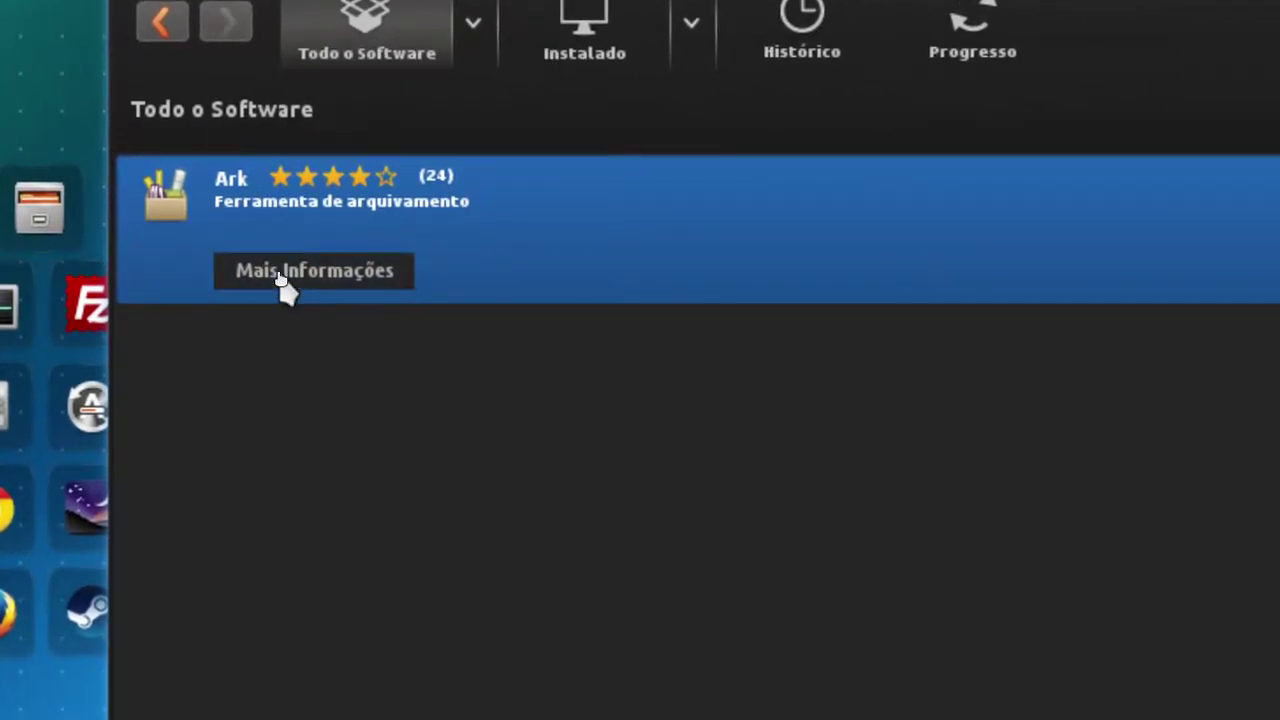
click(281, 272)
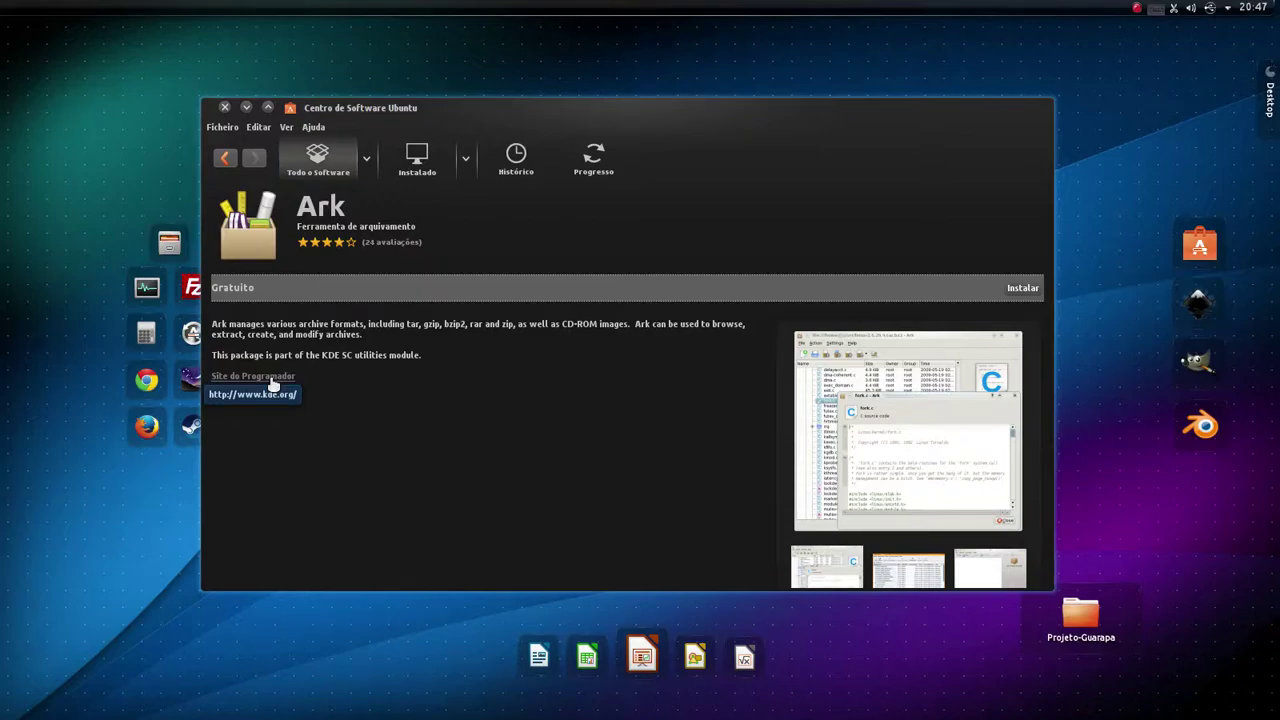
Step: Examine Ark's enlarged screenshot and the optional extras offered on its details page
click(851, 410)
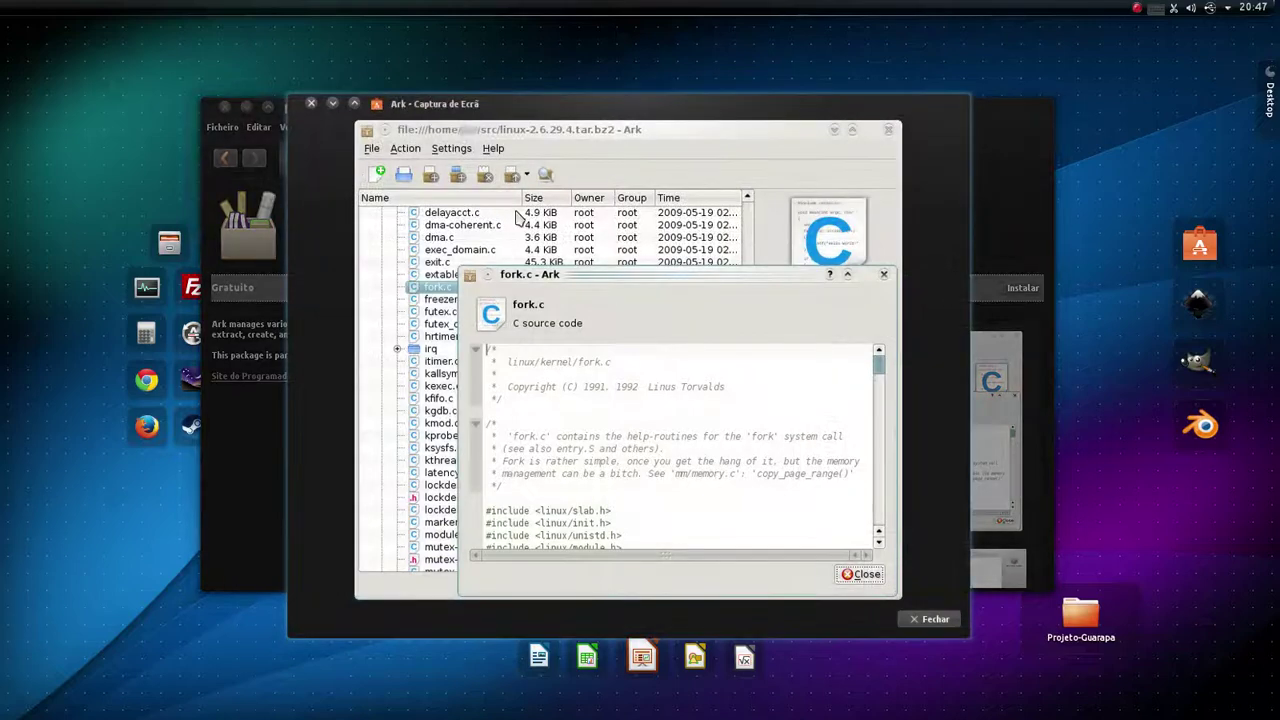
click(932, 617)
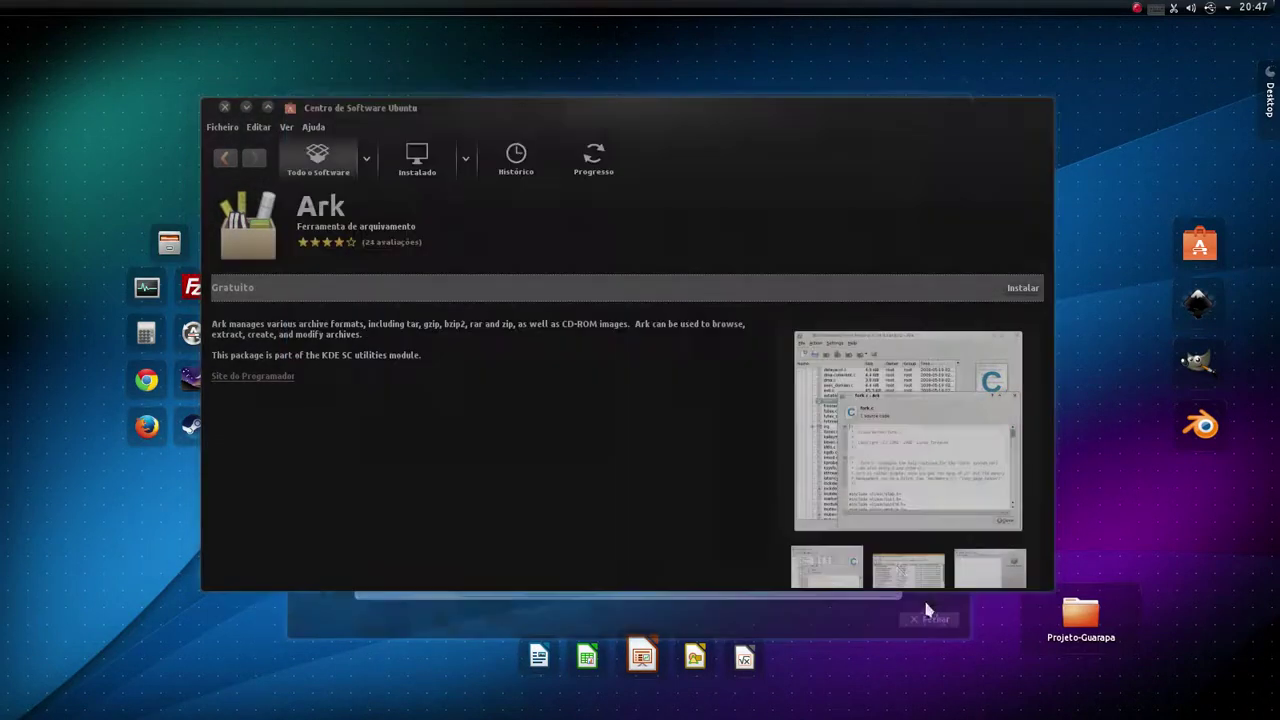
scroll(657, 334, down, 5)
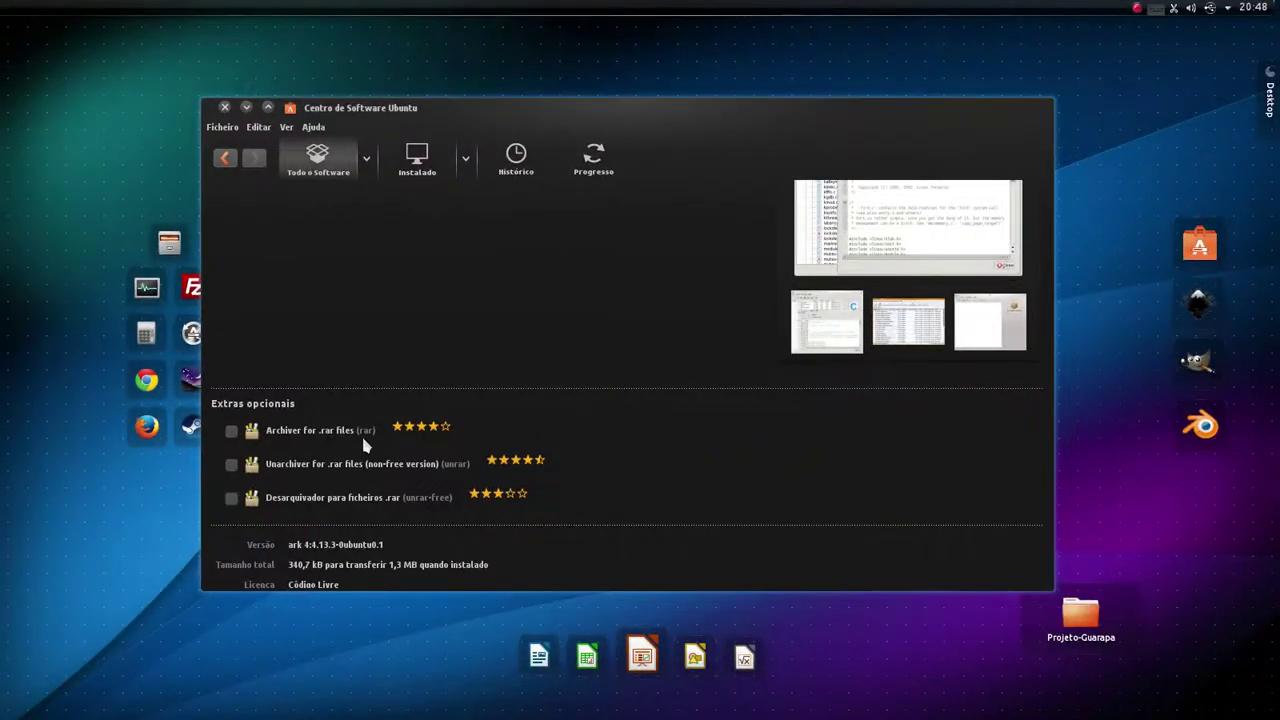
scroll(414, 423, up, 5)
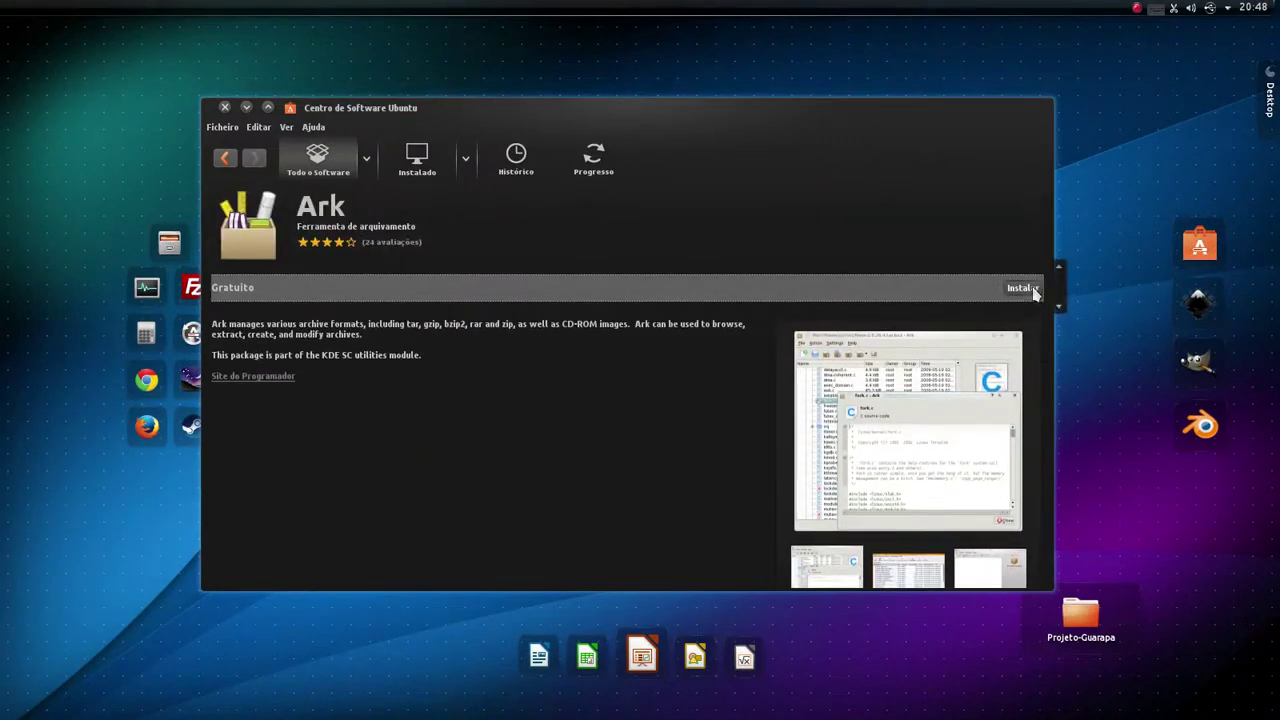
Step: Install Ark, authorising the installation with the account password
click(1020, 288)
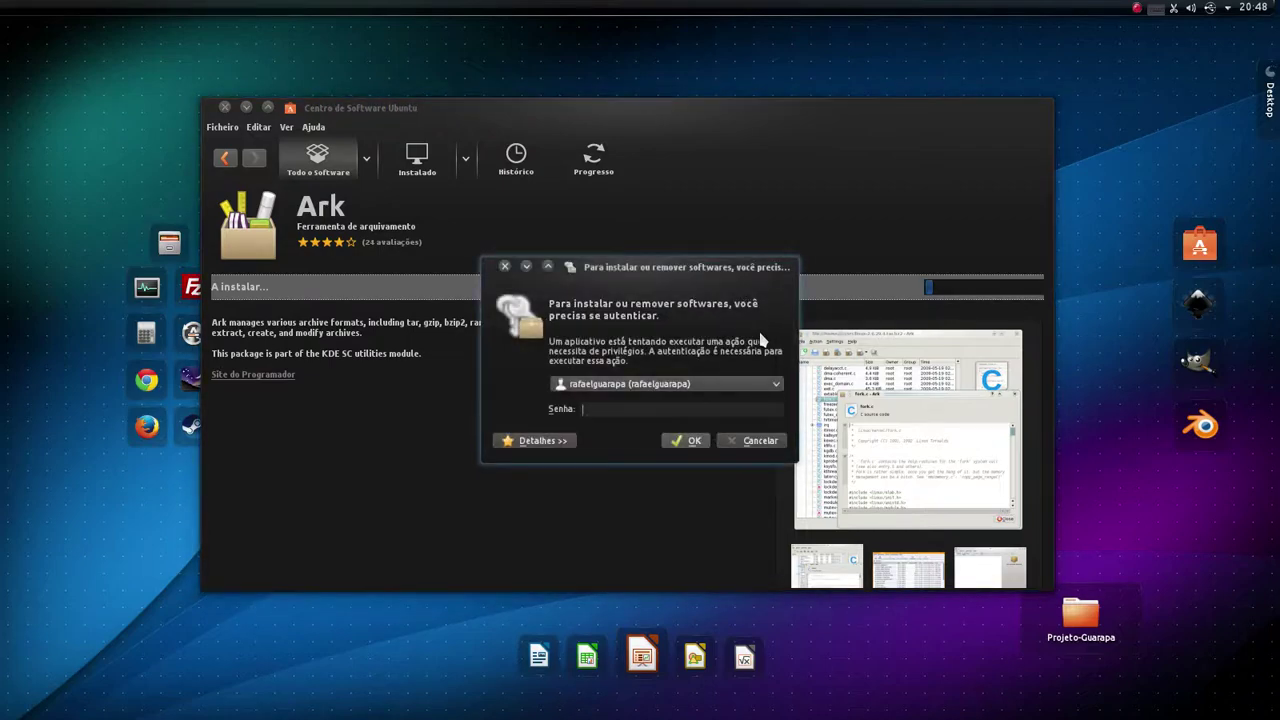
text(*******)
key(Return)
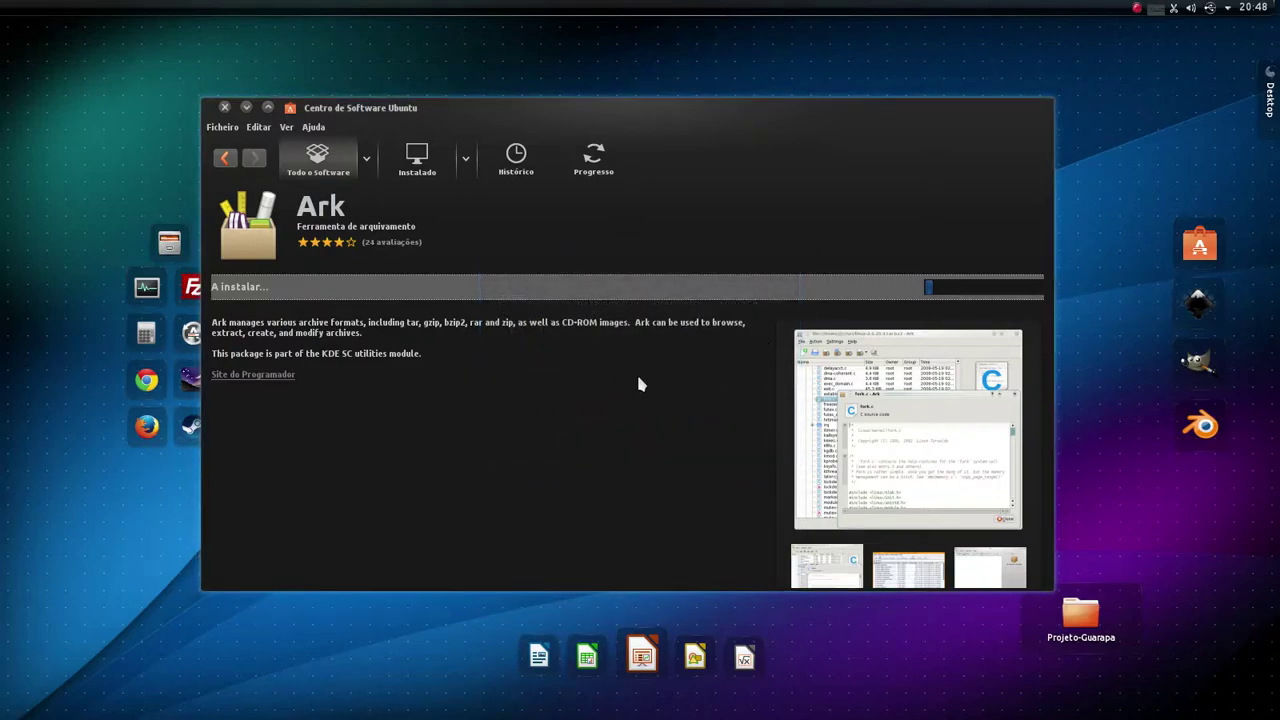
scroll(731, 332, down, 8)
mouse_move(2, 290)
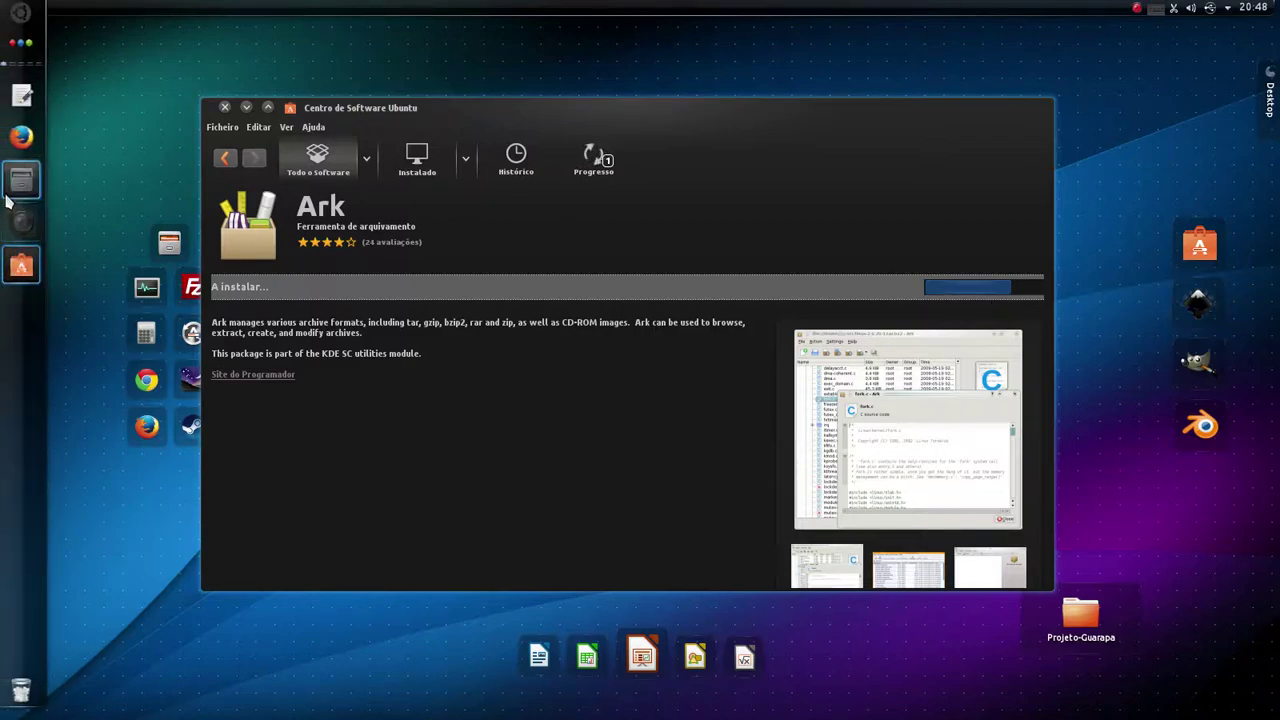
mouse_move(14, 193)
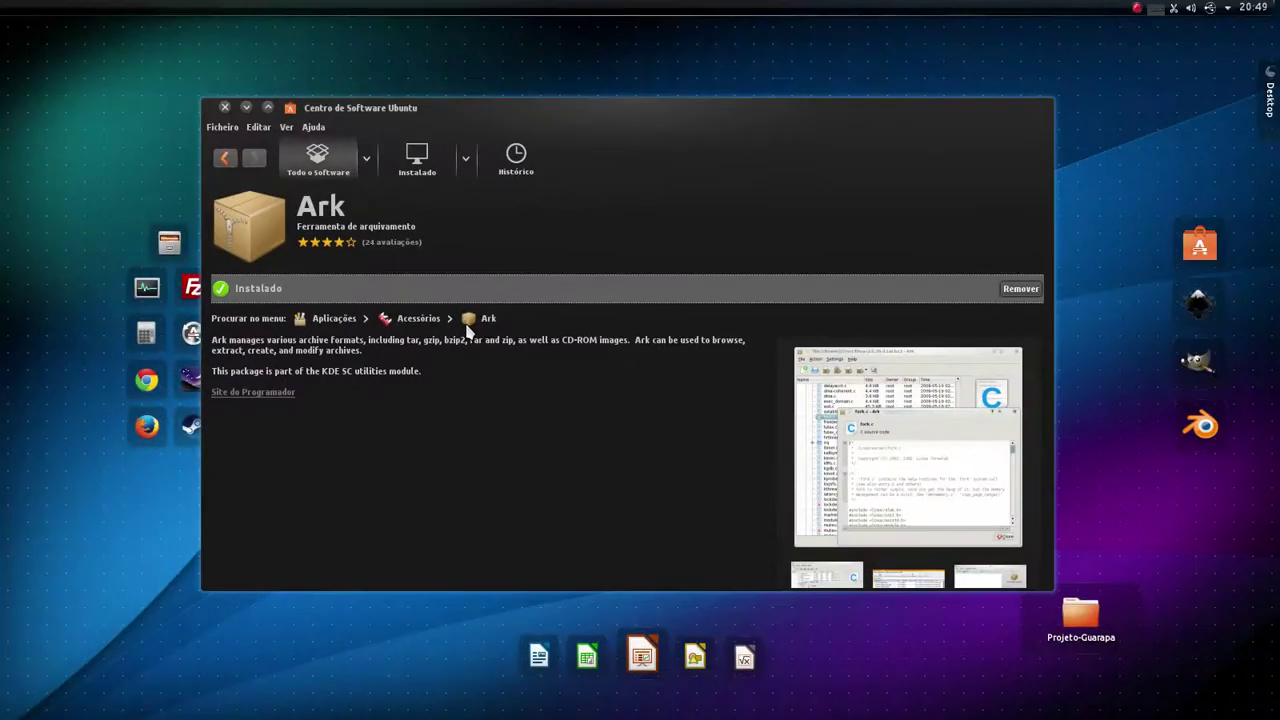
Step: Close the Software Center and bring back the file manager showing the Downloads folder
click(225, 107)
mouse_move(6, 300)
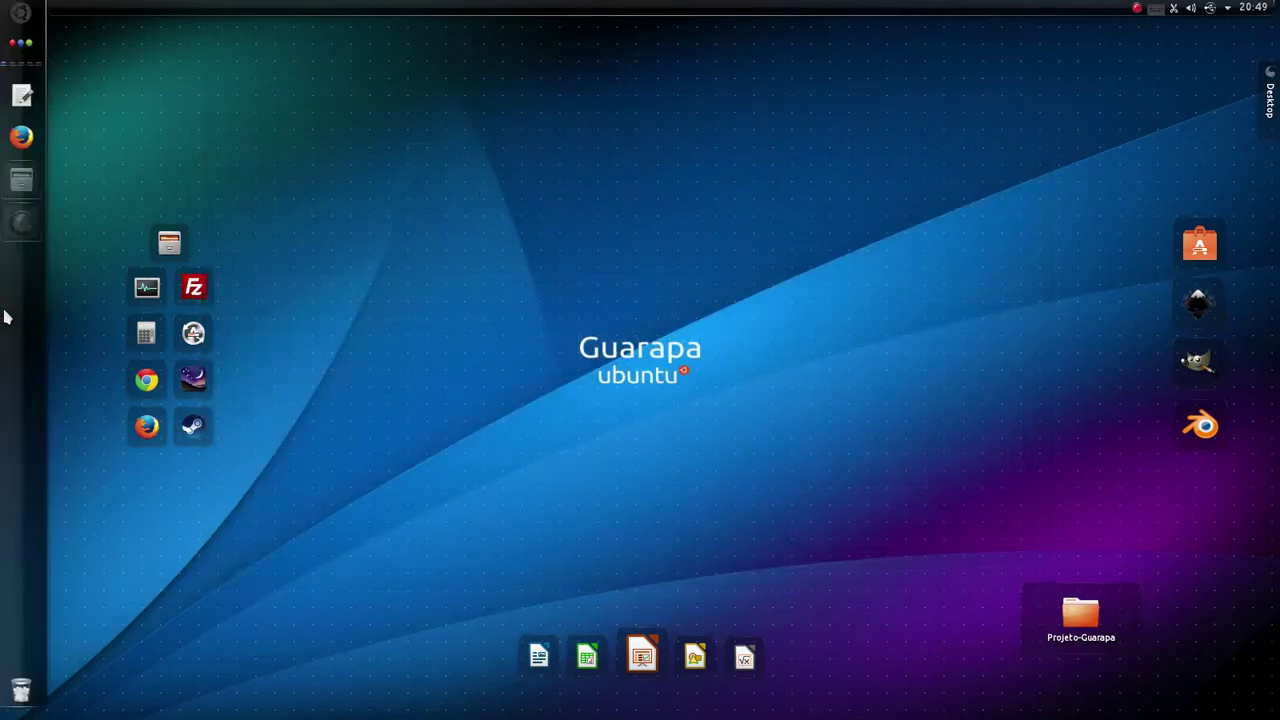
click(22, 182)
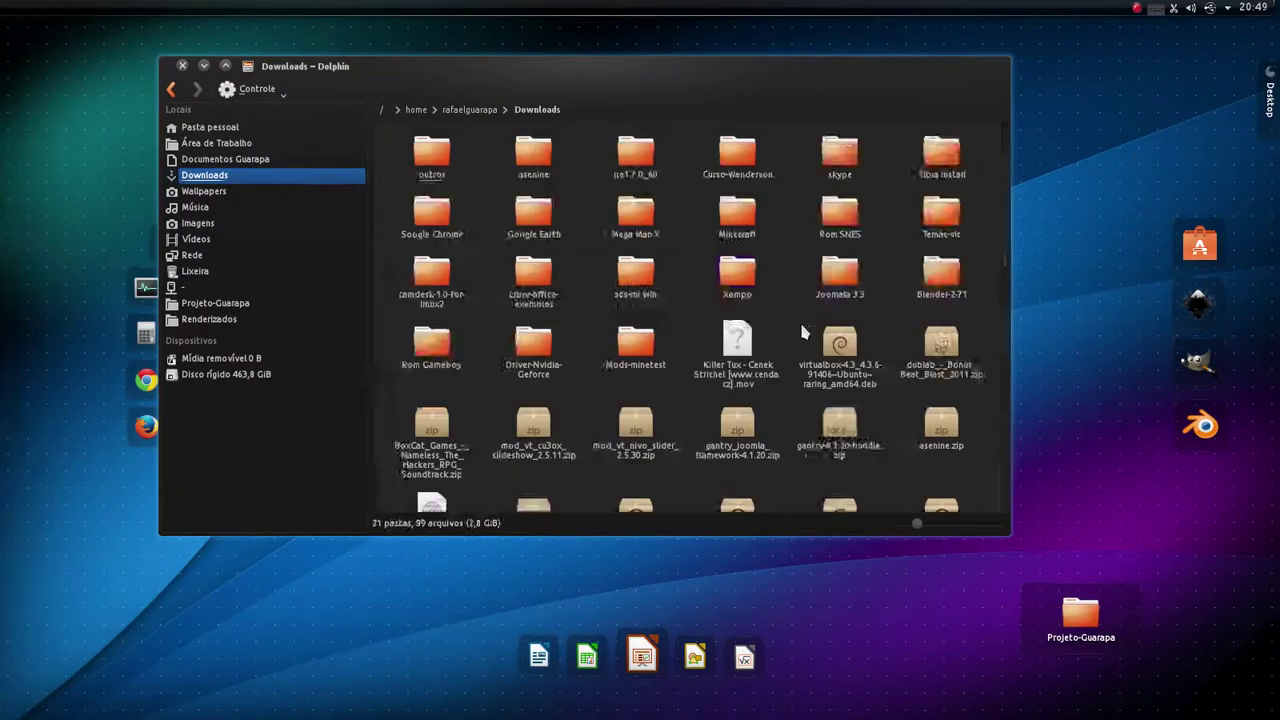
Step: Examine the open-with, compress and extract options offered for gantry-4.1.20-bundle.zip, and dismiss them without choosing any
right_click(860, 258)
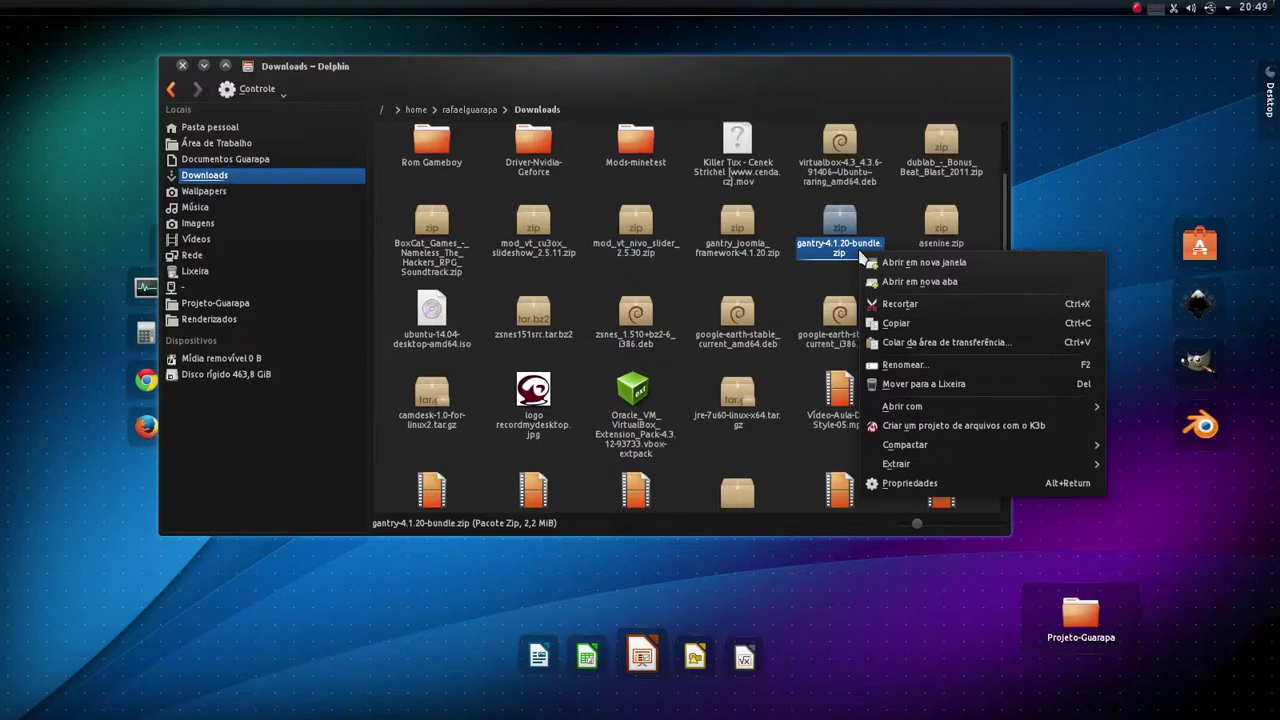
mouse_move(960, 407)
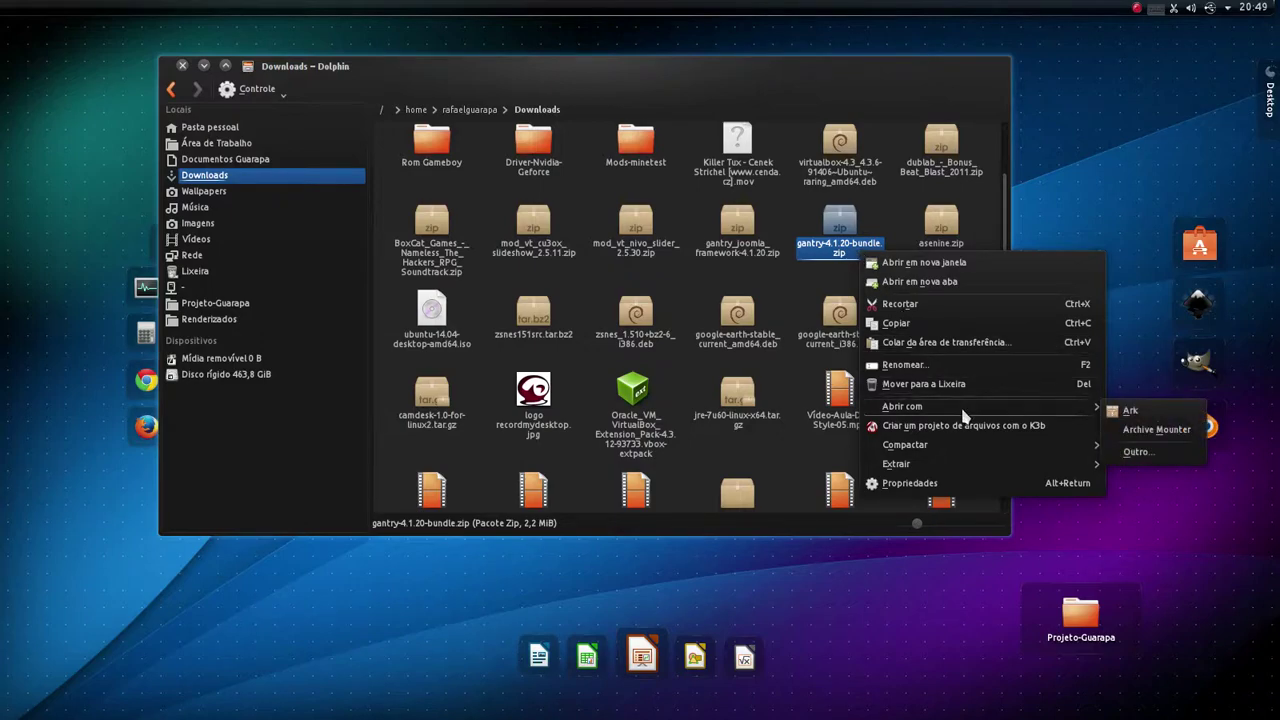
click(877, 227)
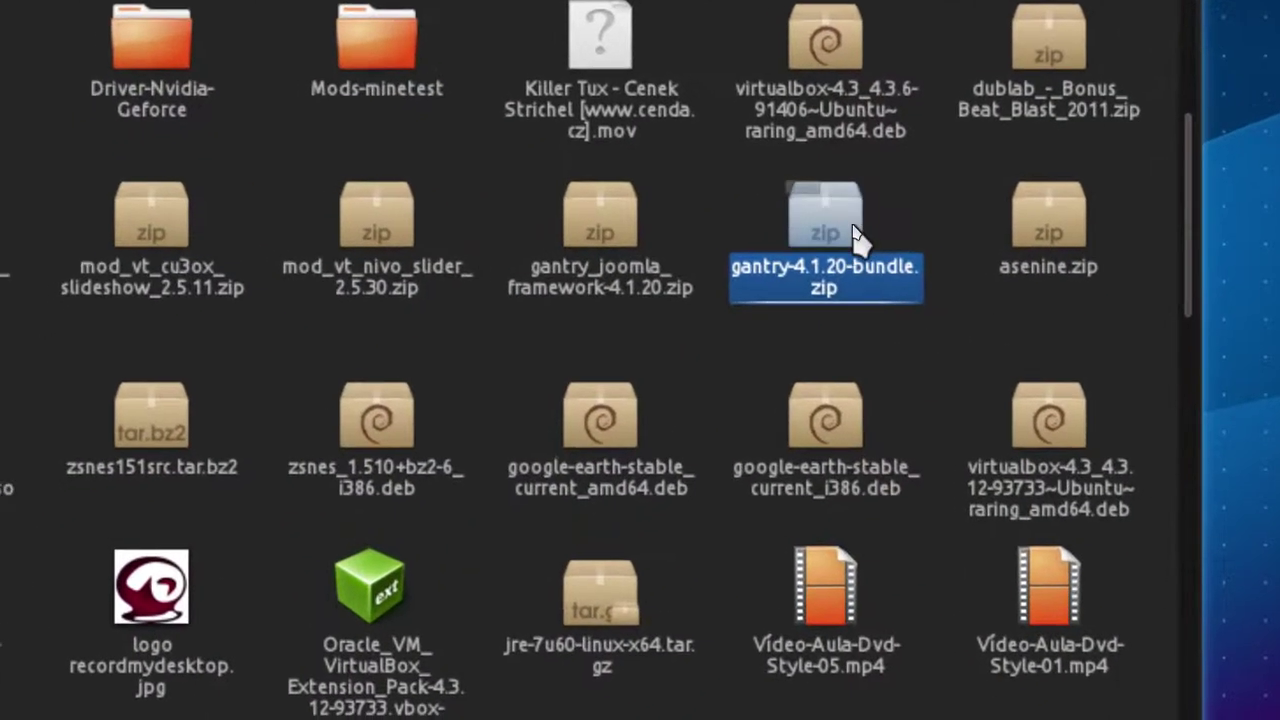
right_click(874, 229)
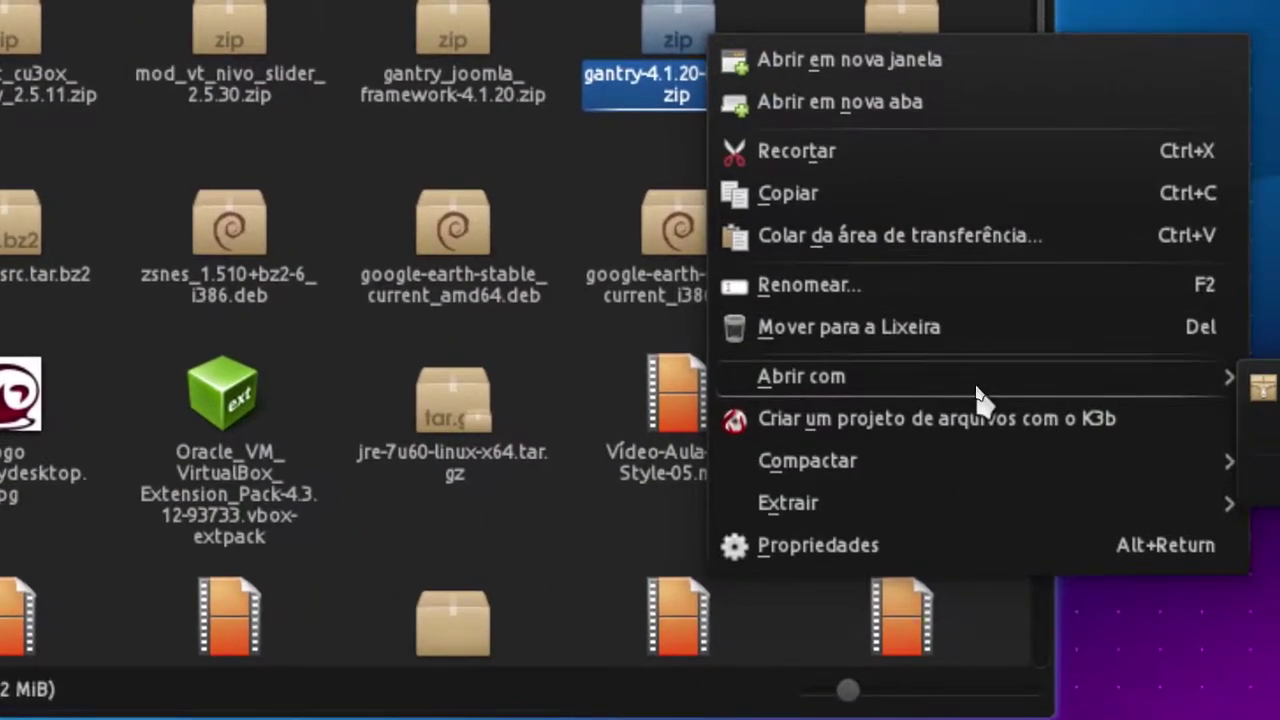
mouse_move(1076, 462)
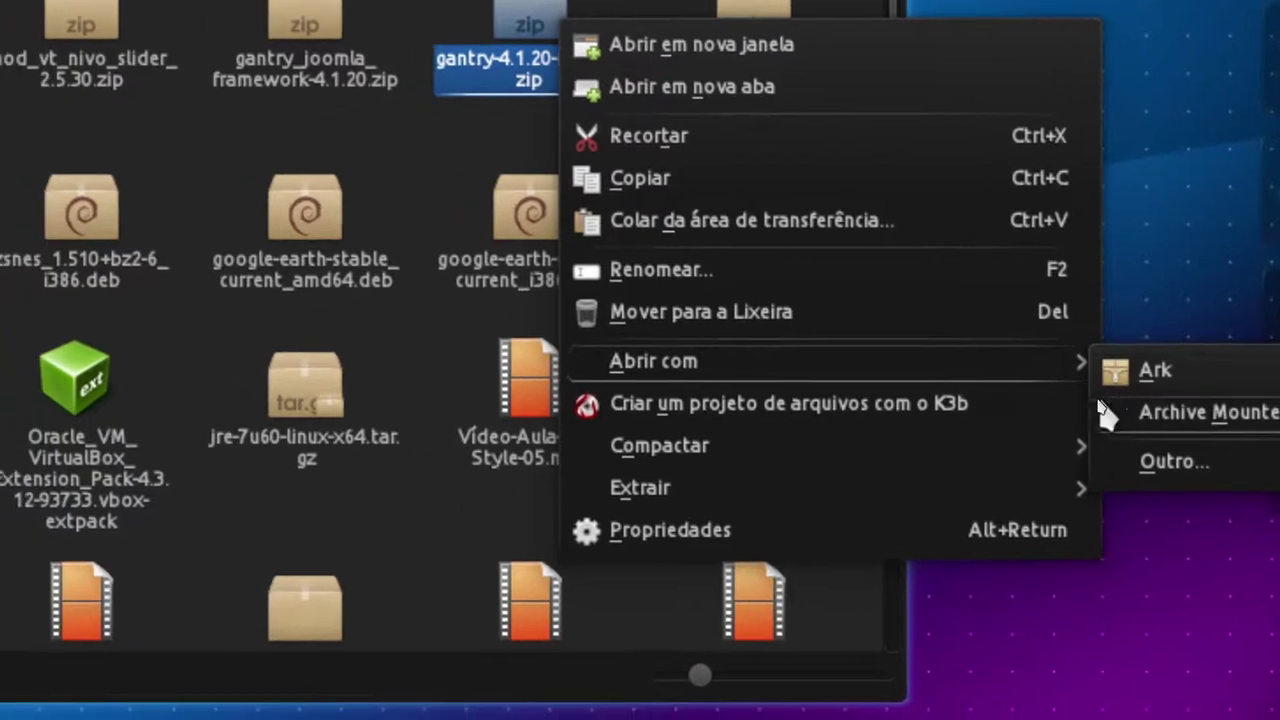
mouse_move(1018, 464)
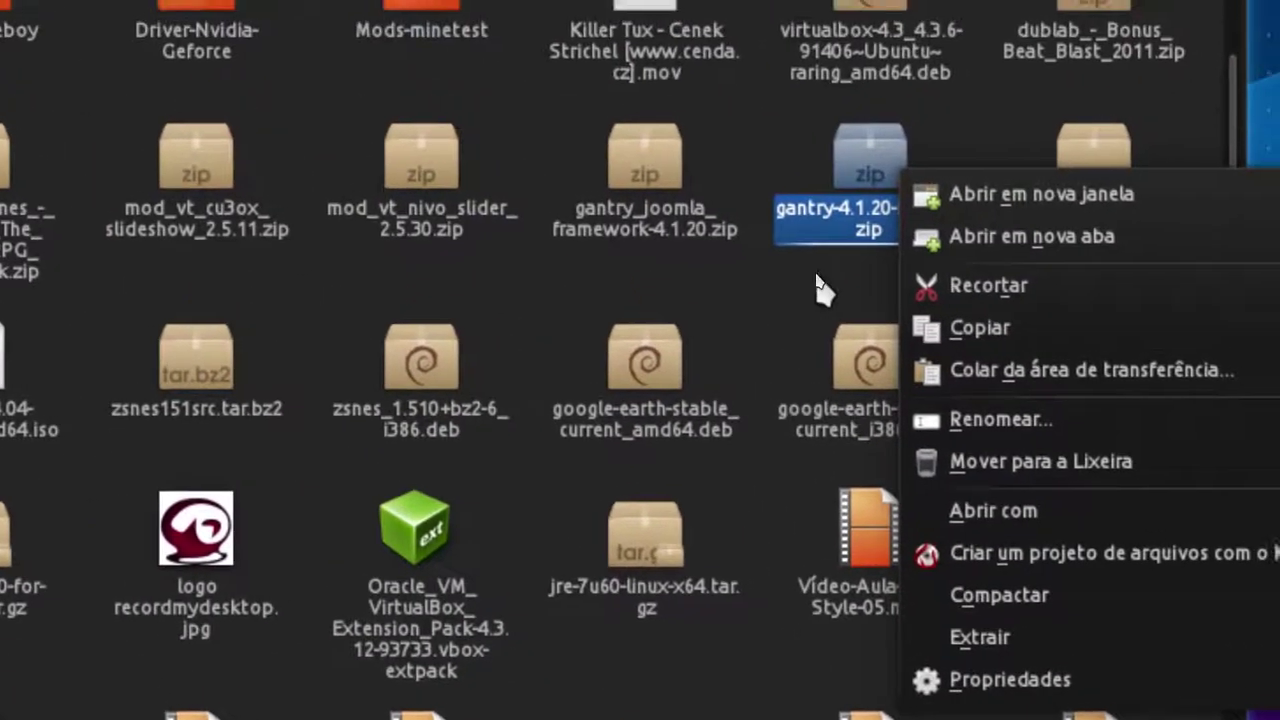
key(Escape)
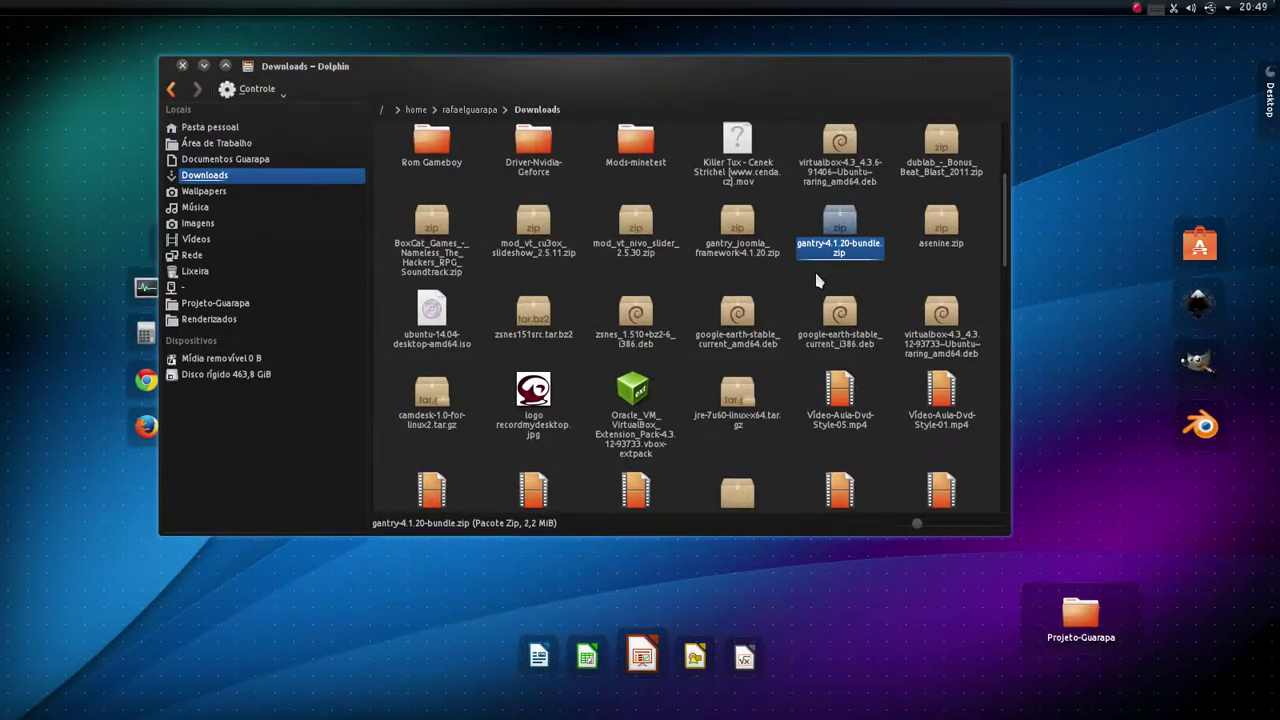
Step: Minimize the file manager and open the file associations settings in System Settings
click(203, 66)
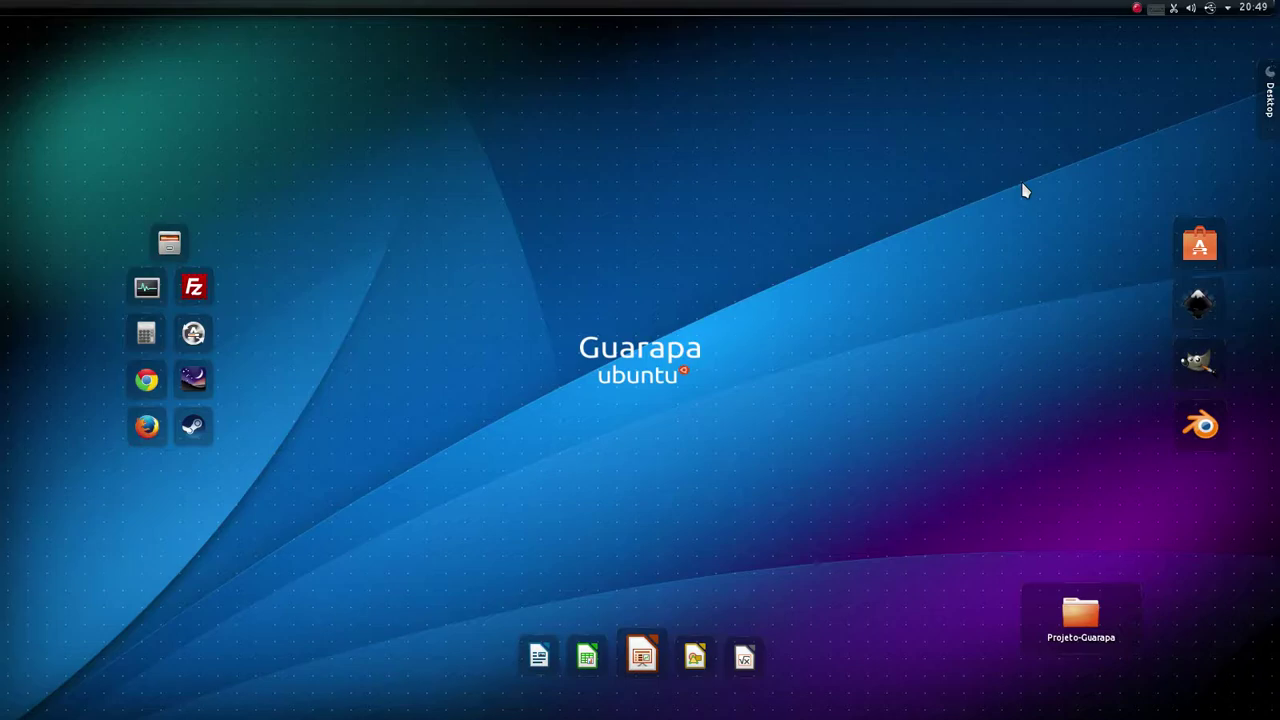
mouse_move(43, 34)
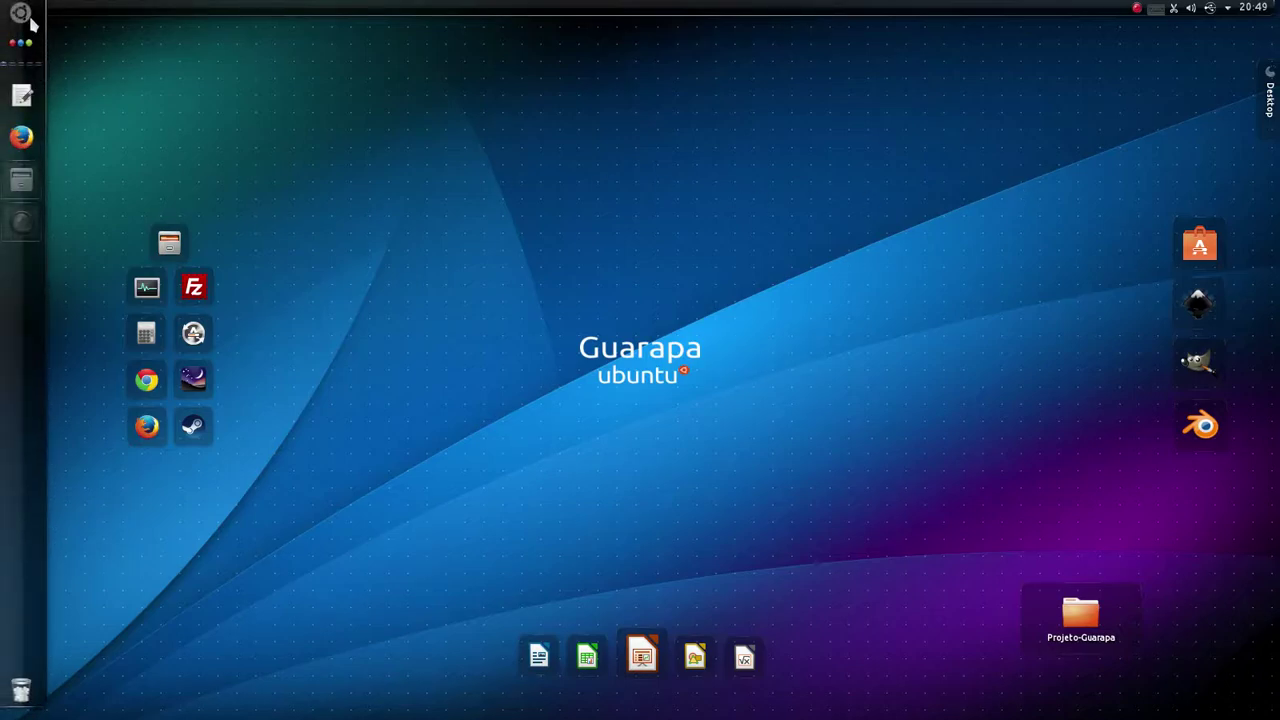
click(20, 14)
click(281, 66)
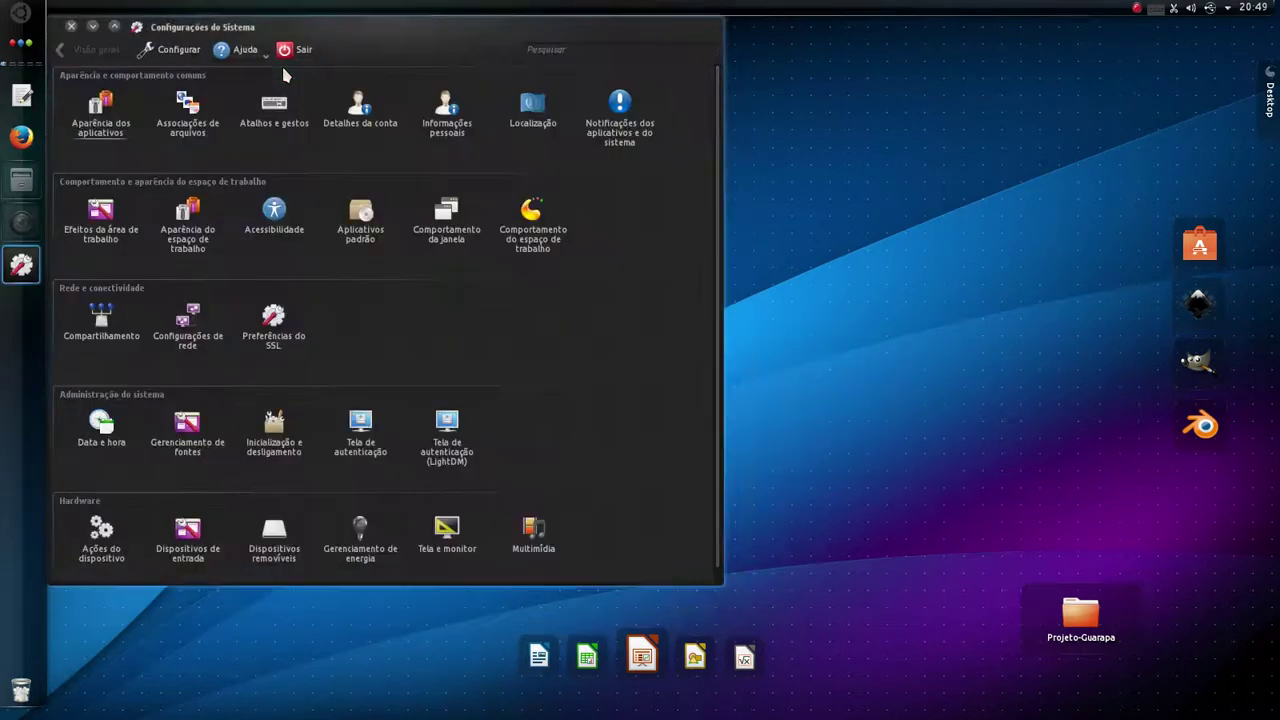
drag(281, 63, 489, 113)
click(380, 180)
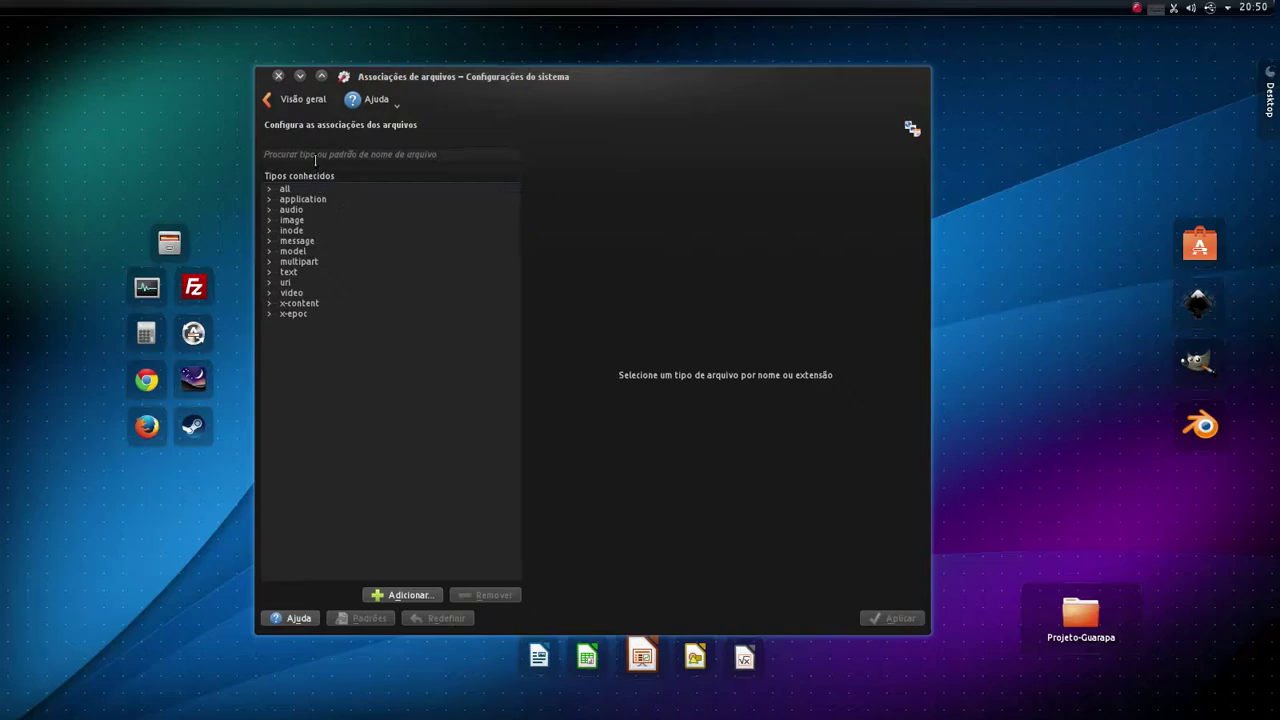
Step: Filter the known file types by "zip" and select the zip type in the application group
click(315, 156)
text(zip)
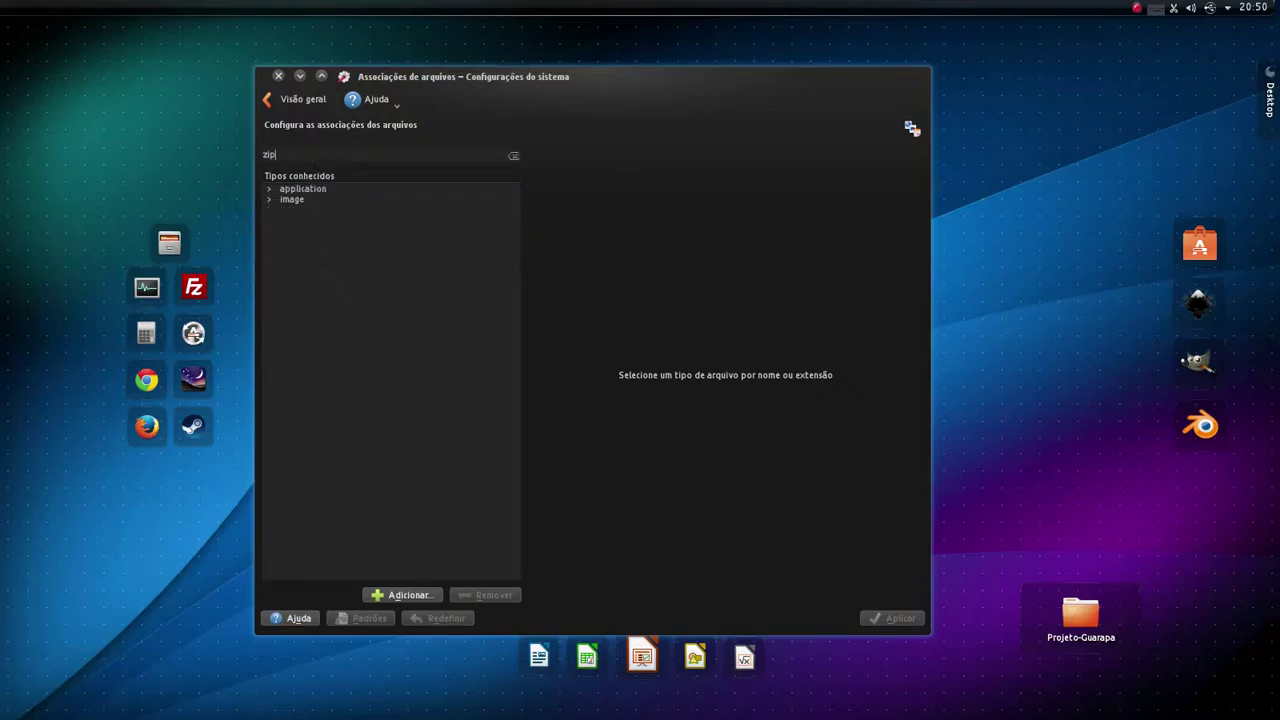
click(275, 192)
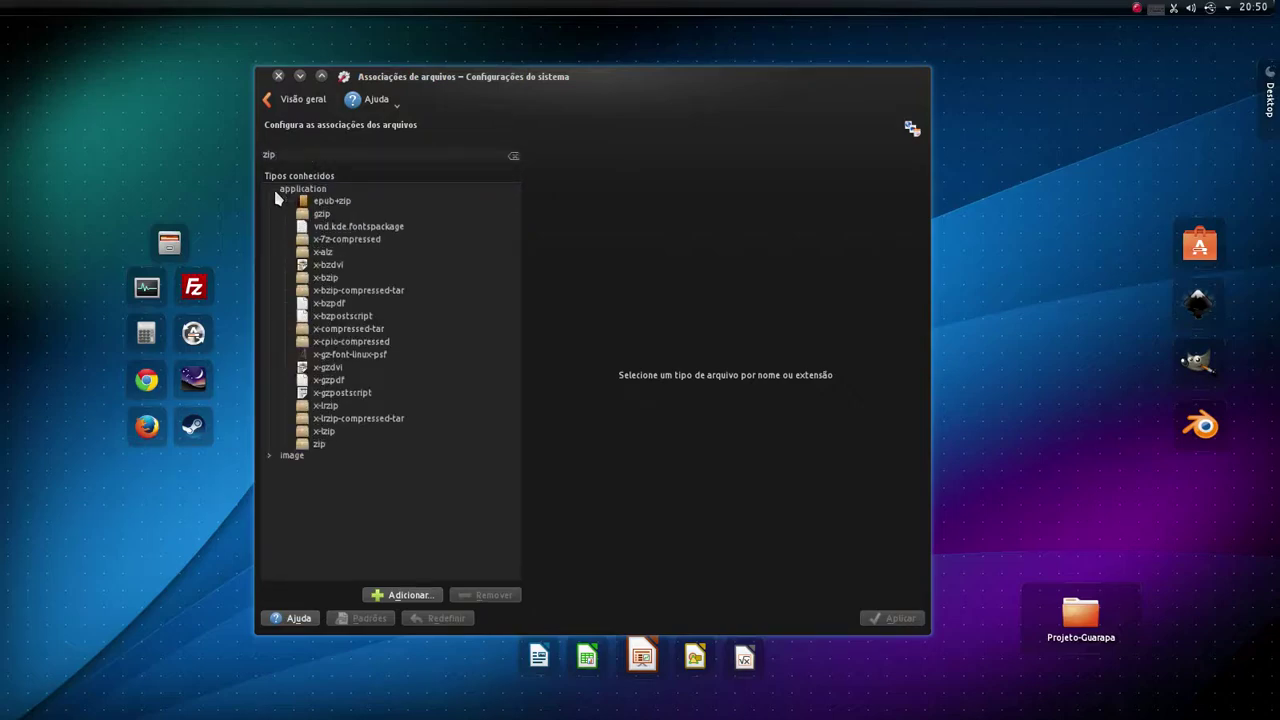
click(302, 444)
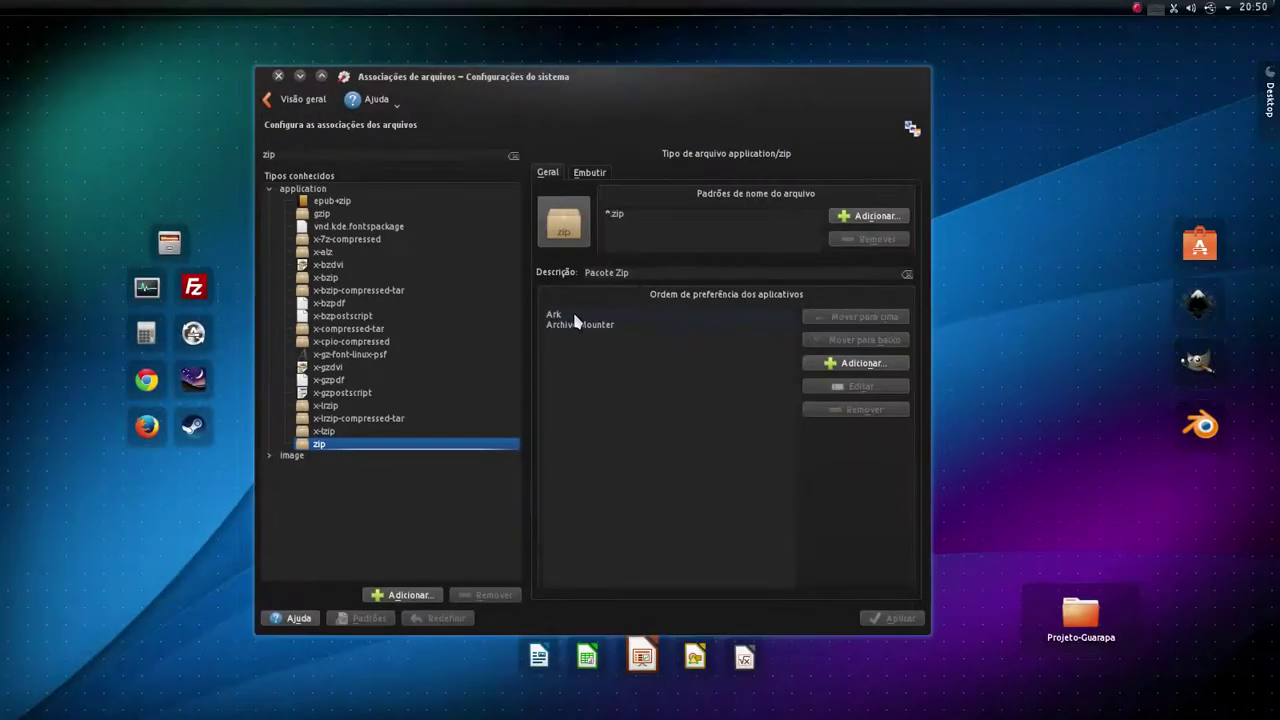
Step: Check the preferred application order for the gzip and zip file types, and close System Settings
click(346, 215)
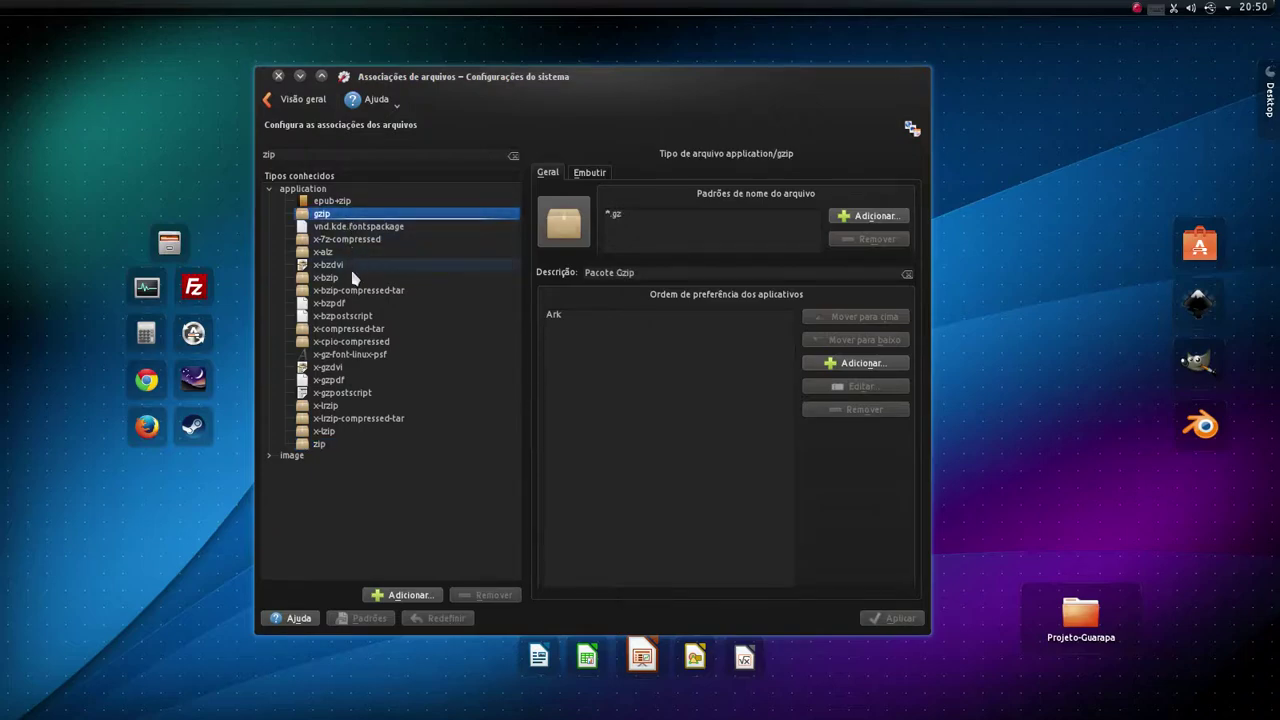
click(349, 444)
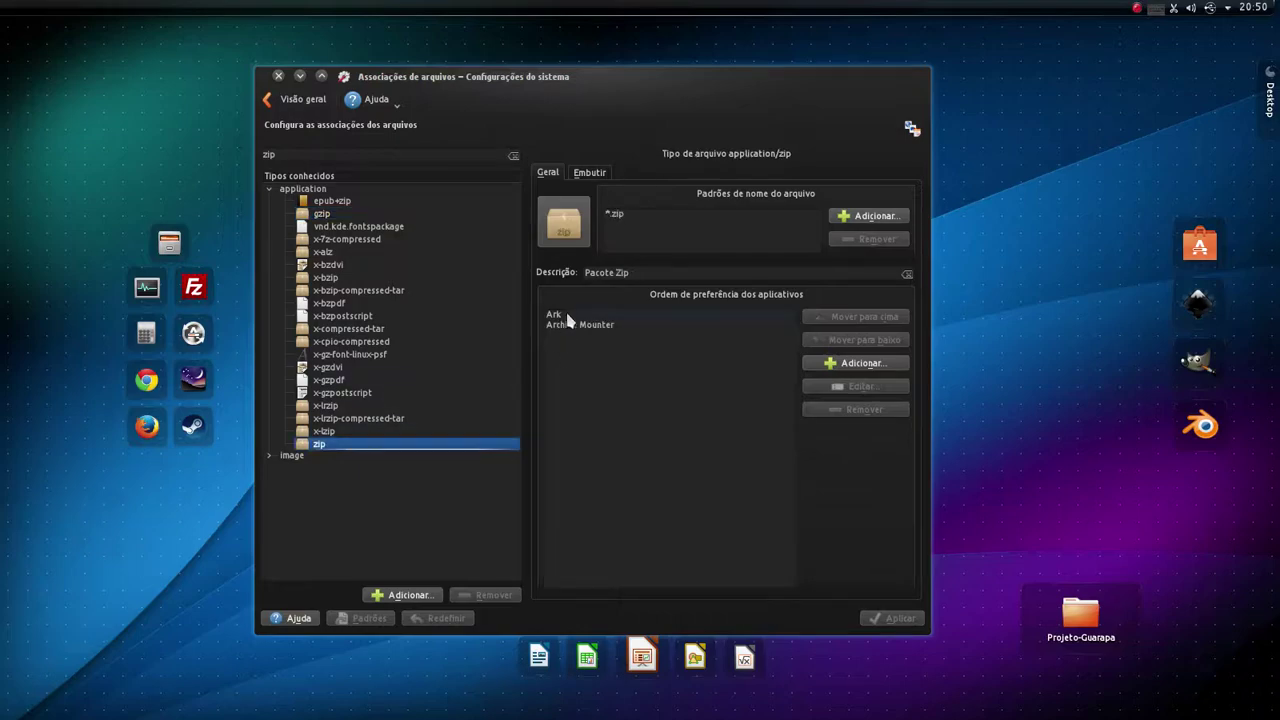
click(278, 76)
Step: Bring back the file manager and extract gantry-4.1.20-bundle.zip directly into the Downloads folder
mouse_move(8, 258)
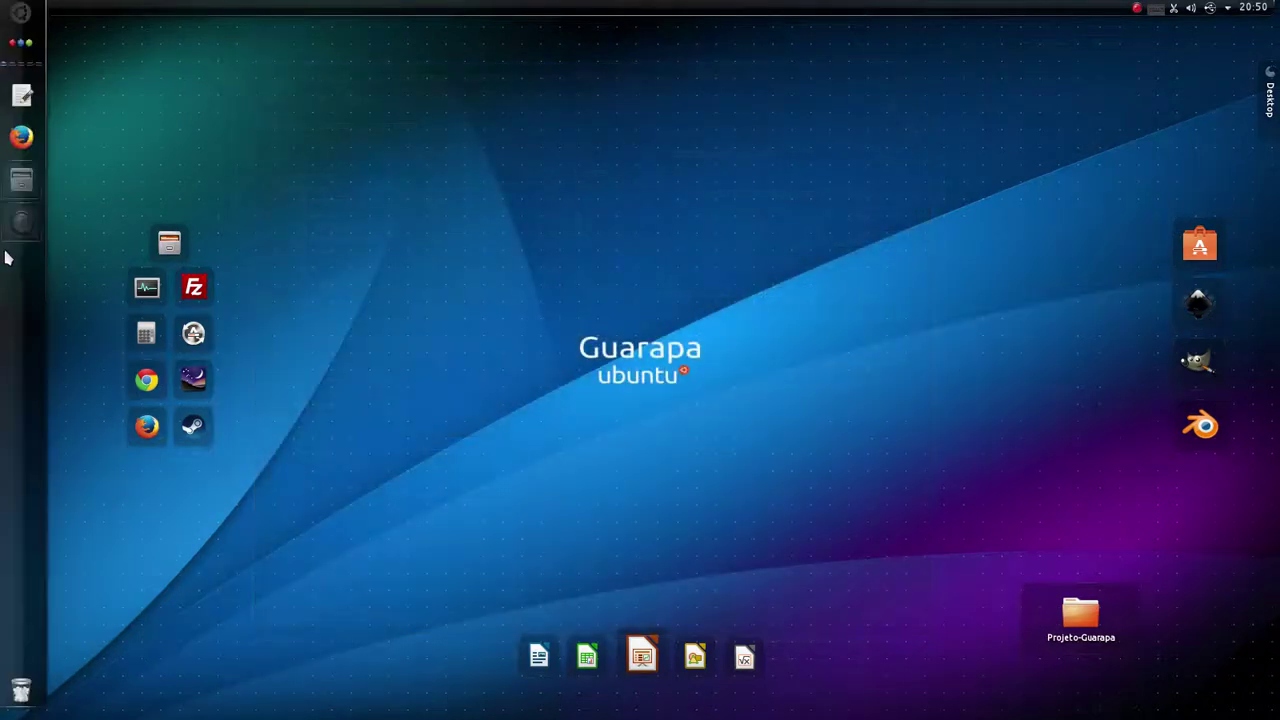
click(21, 178)
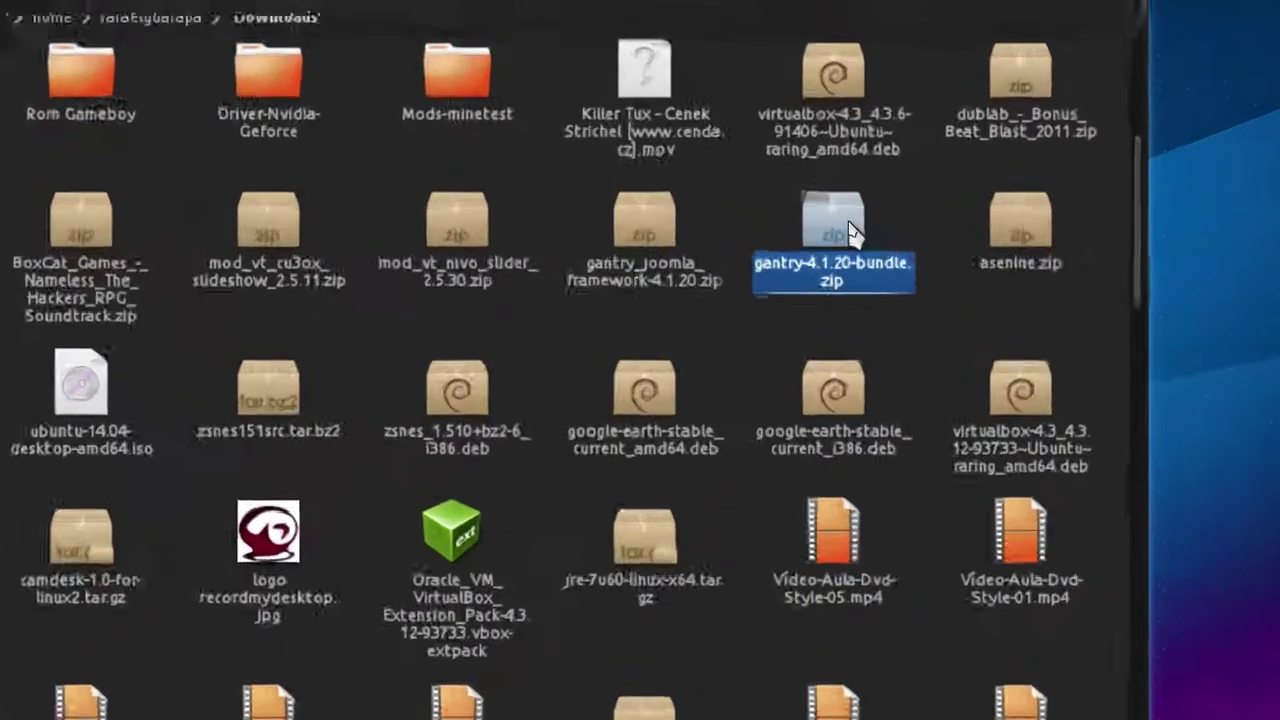
right_click(848, 228)
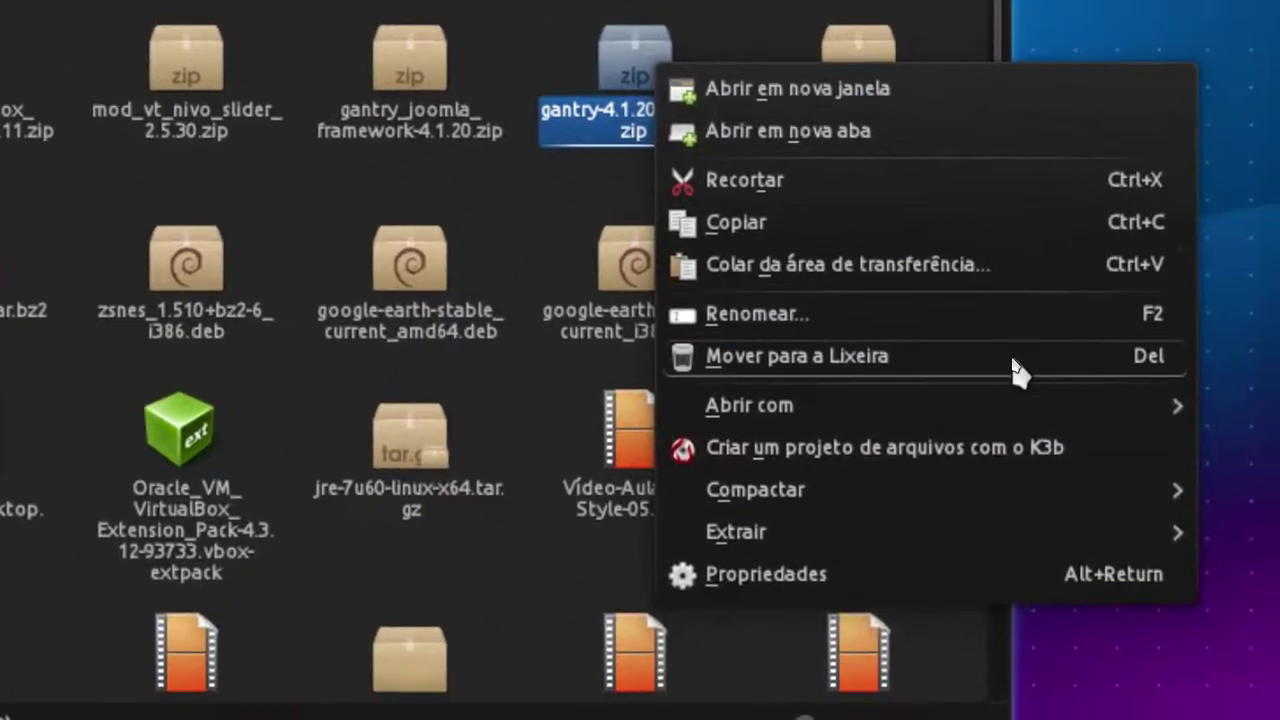
mouse_move(990, 410)
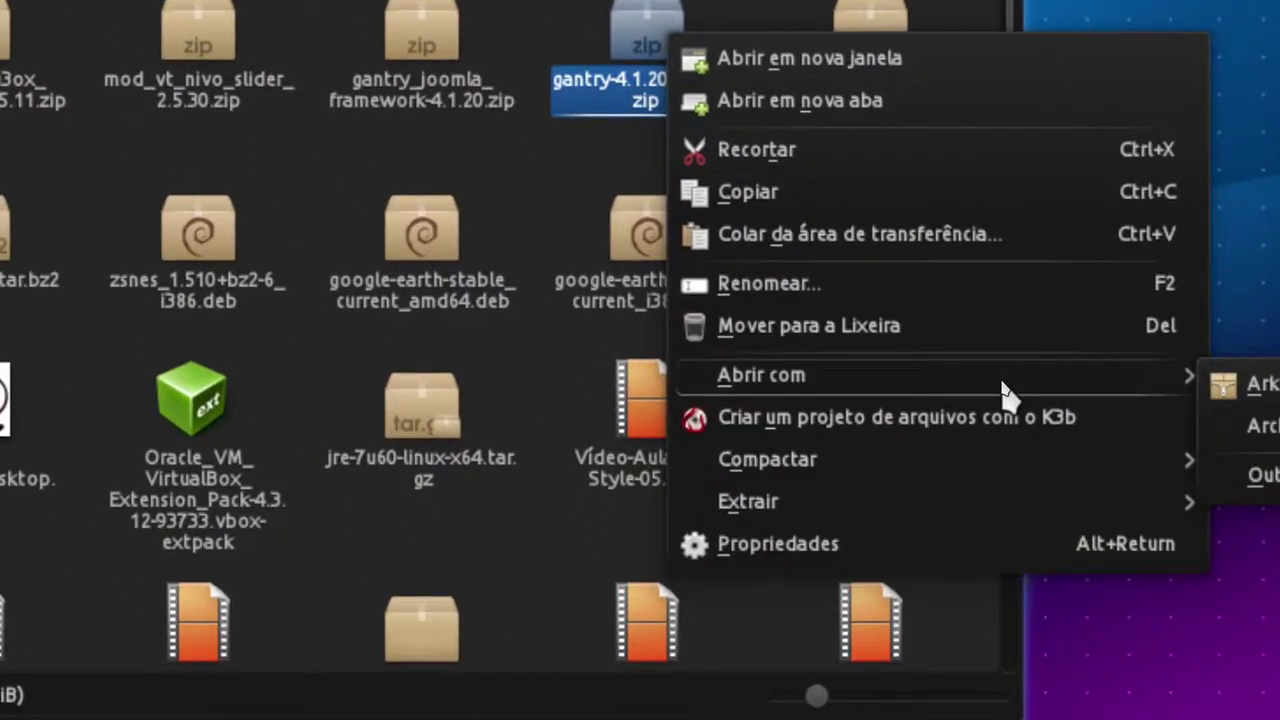
mouse_move(1054, 503)
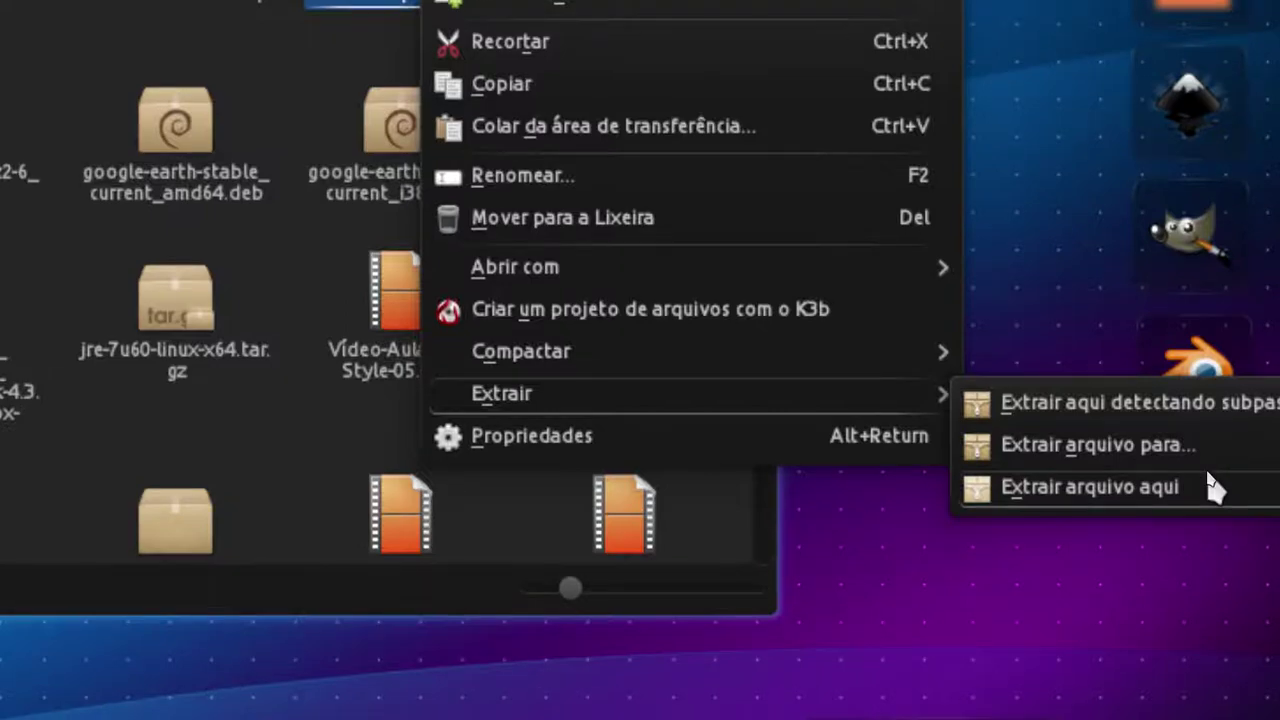
click(1213, 487)
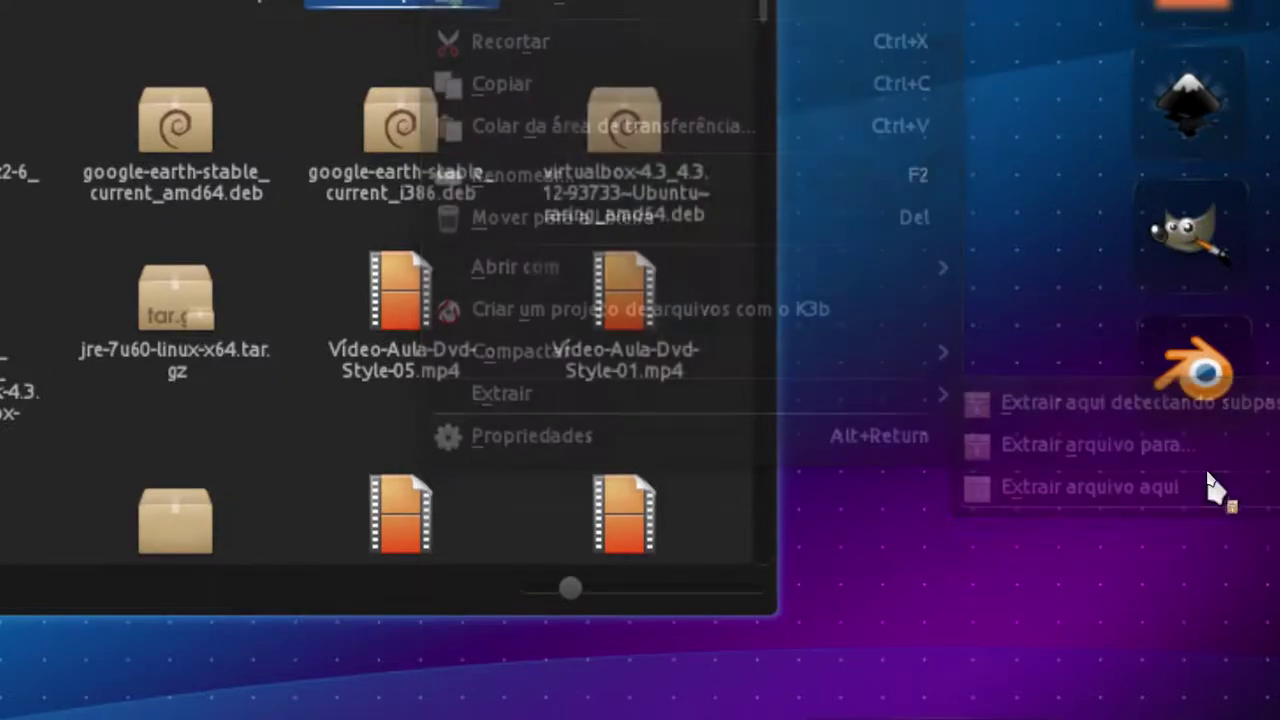
scroll(660, 372, up, 3)
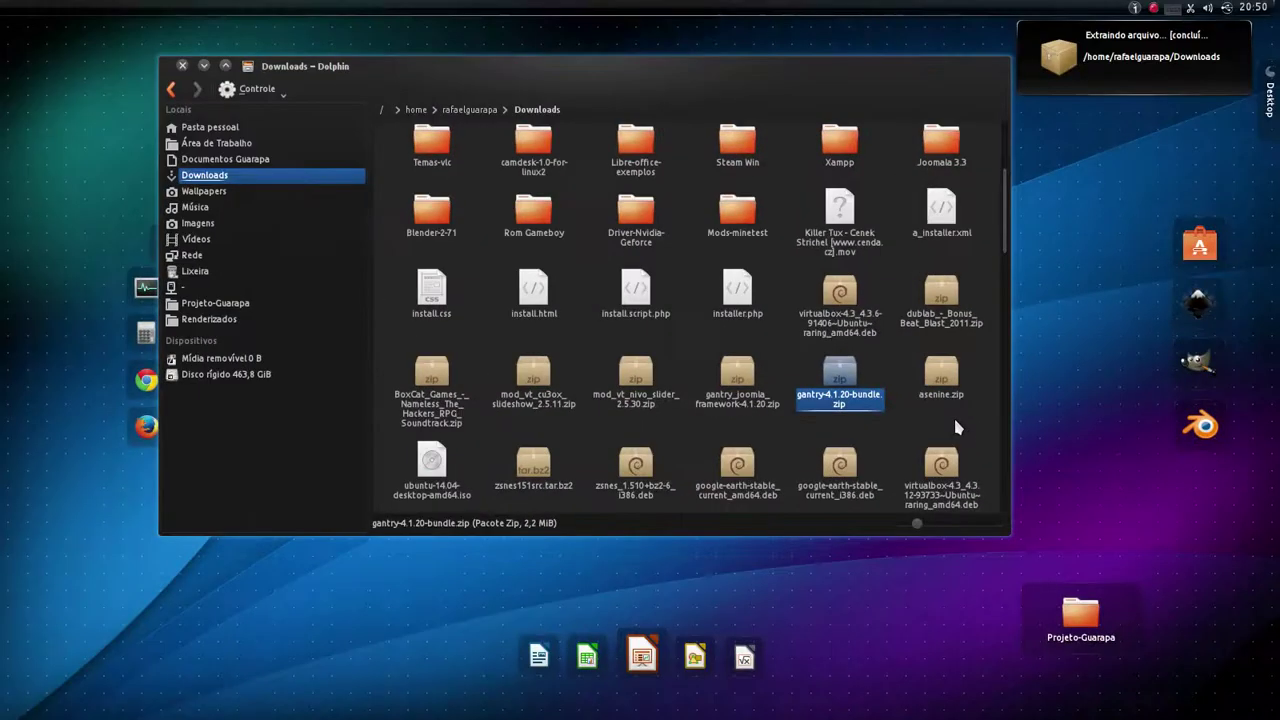